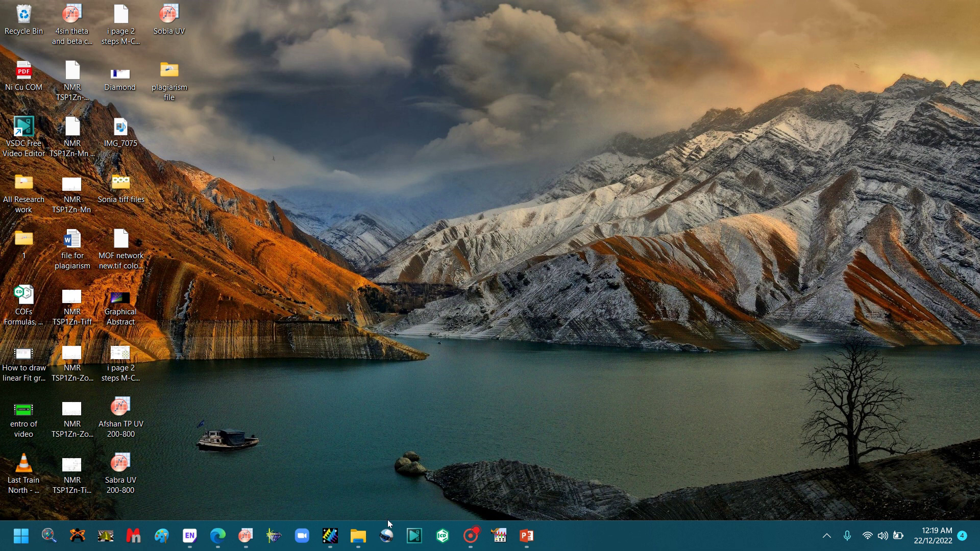
Open the H1 Mn absorbance spectrum file in UVProbe.
{"action": "left_click", "coordinate": [330, 537]}
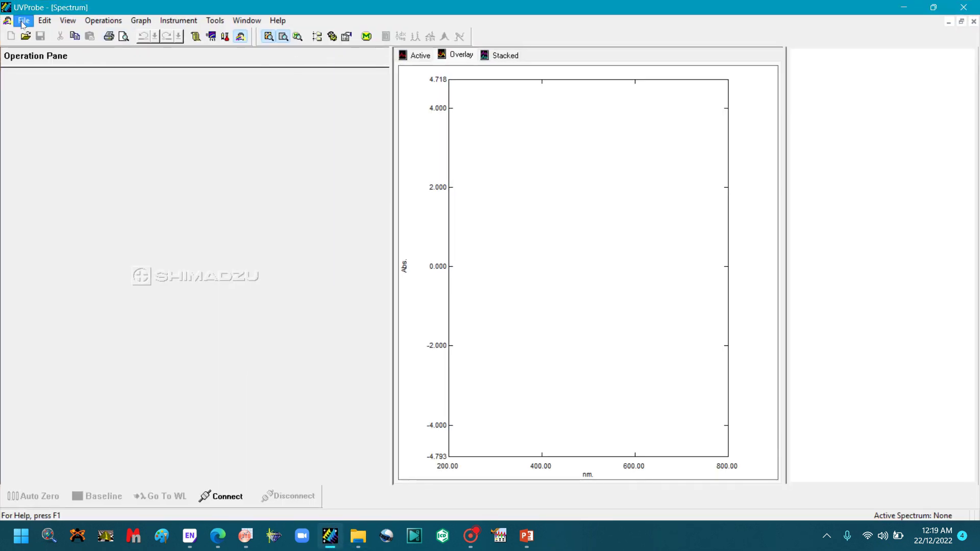
{"action": "left_click", "coordinate": [23, 21]}
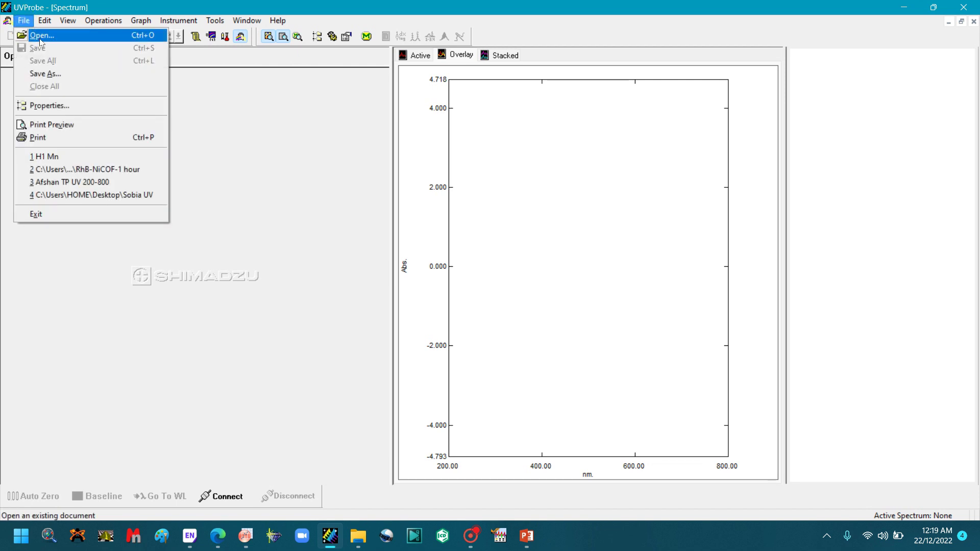
{"action": "left_click", "coordinate": [41, 35]}
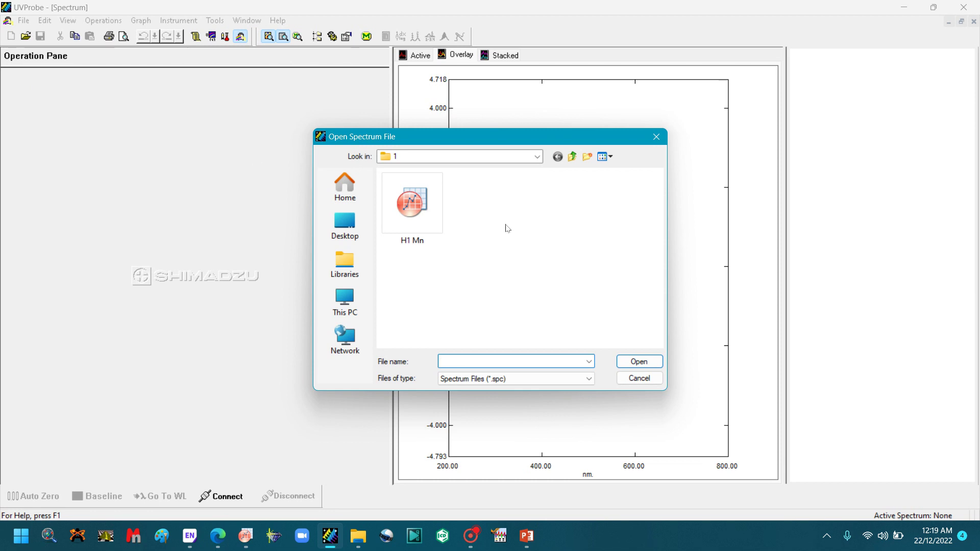
{"action": "left_click", "coordinate": [404, 206]}
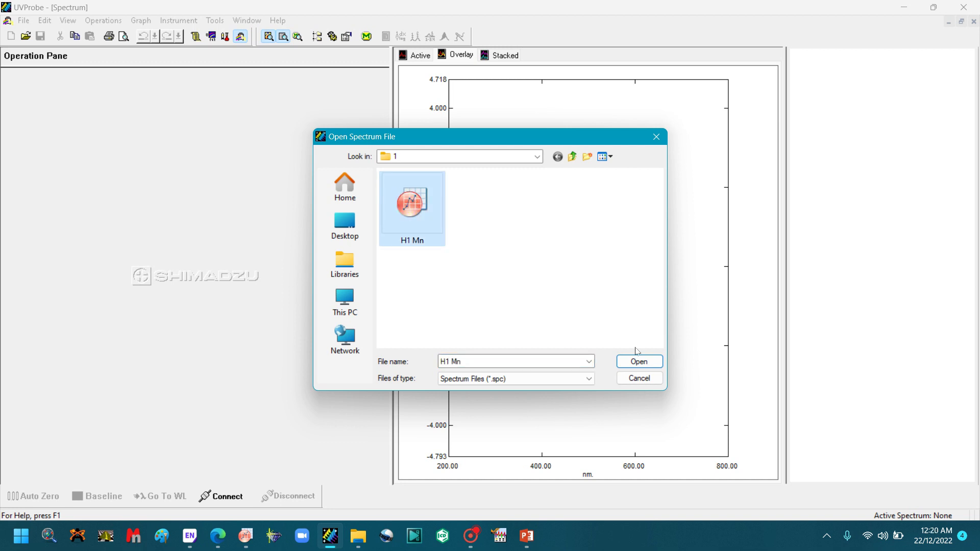
{"action": "left_click", "coordinate": [645, 362]}
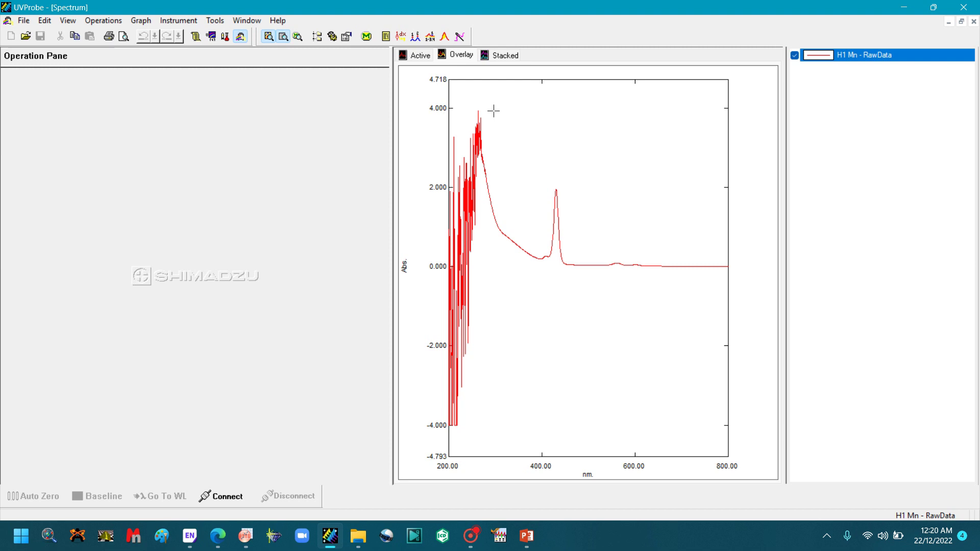
Show the H1 Mn values in the Data Print table, then select and copy all rows.
{"action": "left_click", "coordinate": [386, 37]}
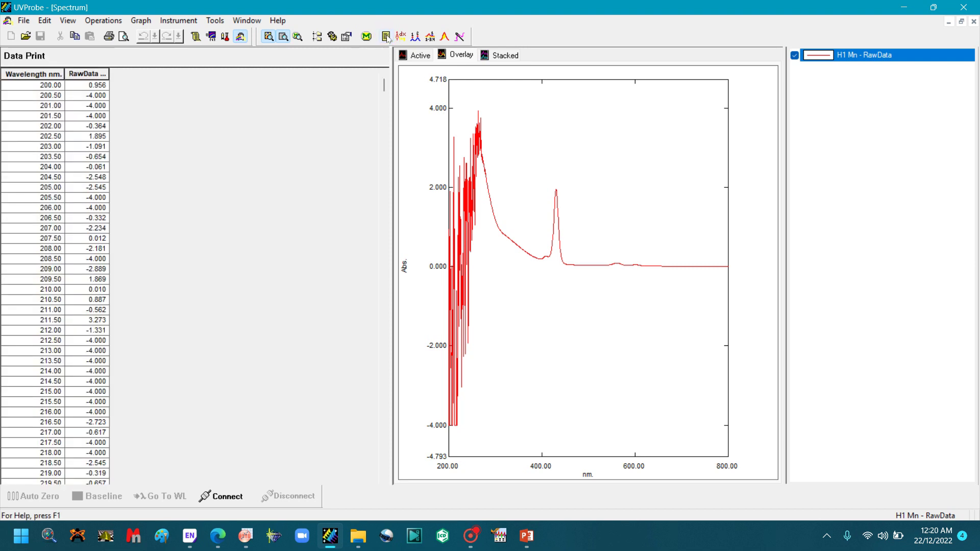
{"action": "right_click", "coordinate": [178, 134]}
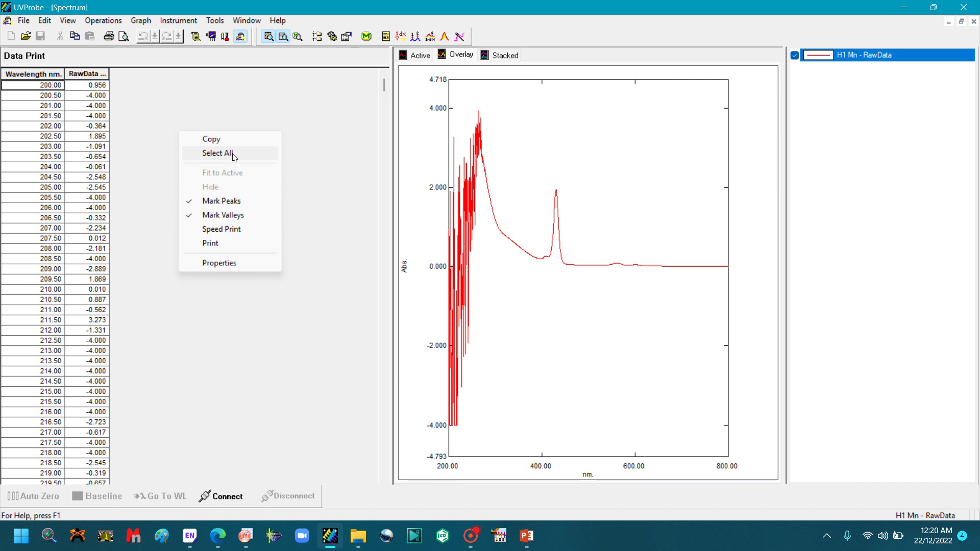
{"action": "left_click", "coordinate": [233, 153]}
{"action": "right_click", "coordinate": [233, 157]}
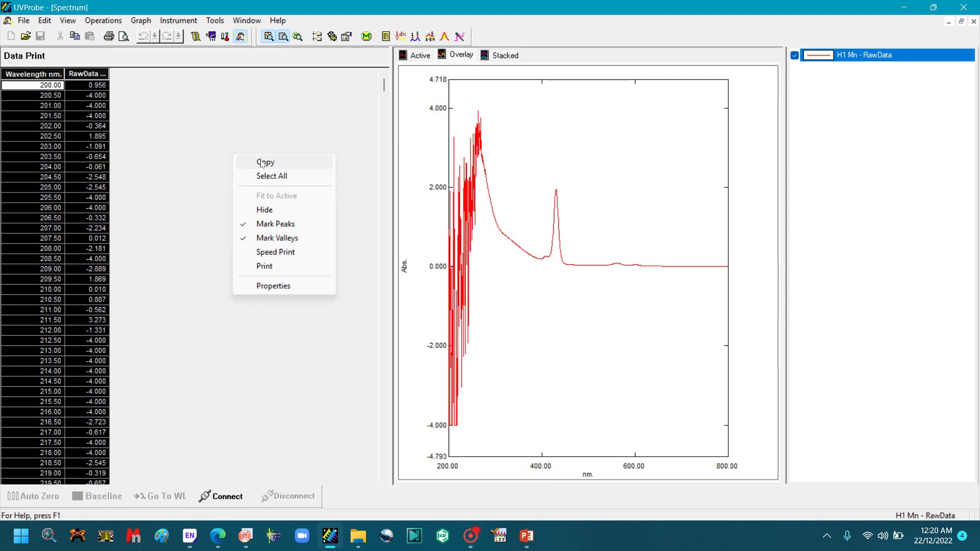
{"action": "left_click", "coordinate": [261, 162]}
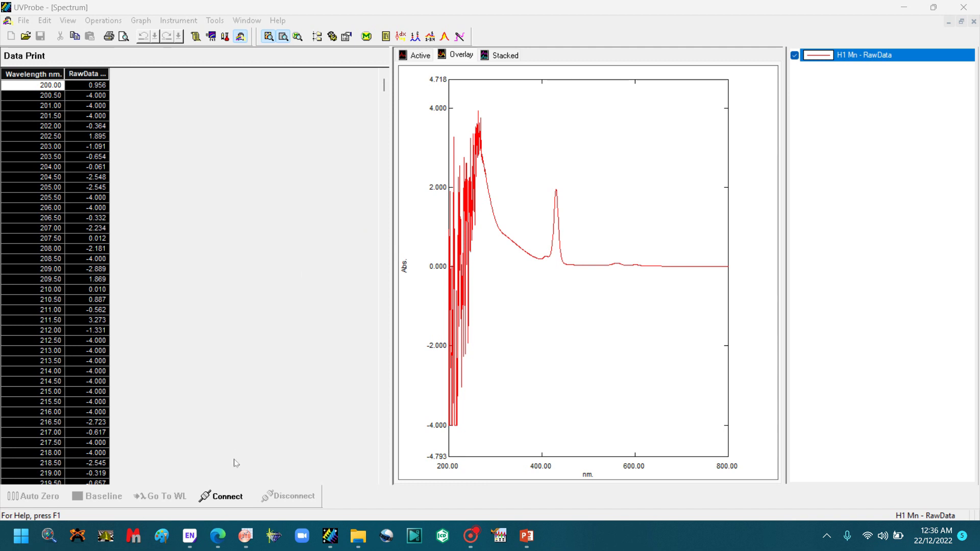
Paste the H1 Mn data into Book1 at cell A1 and plot column B against A as a line graph.
{"action": "left_click", "coordinate": [247, 536]}
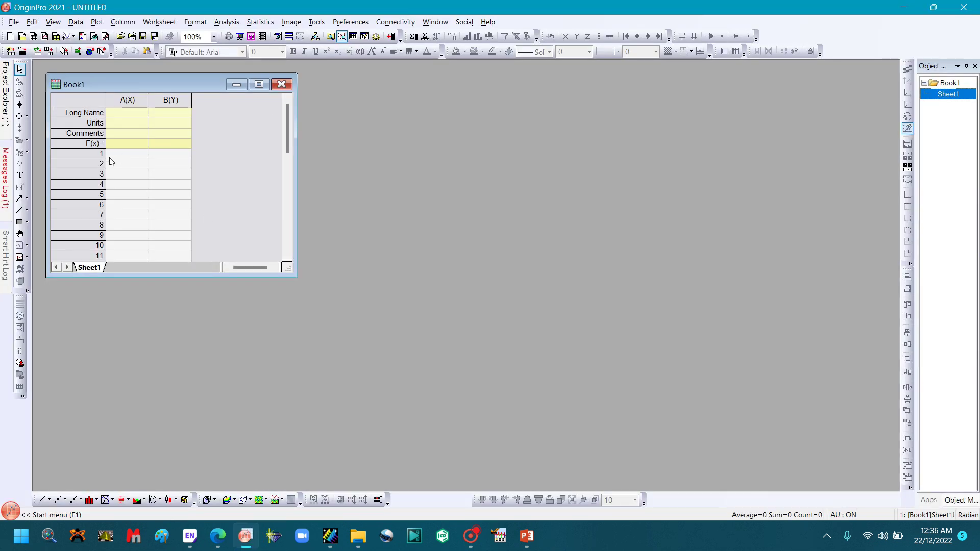
{"action": "left_click", "coordinate": [259, 84]}
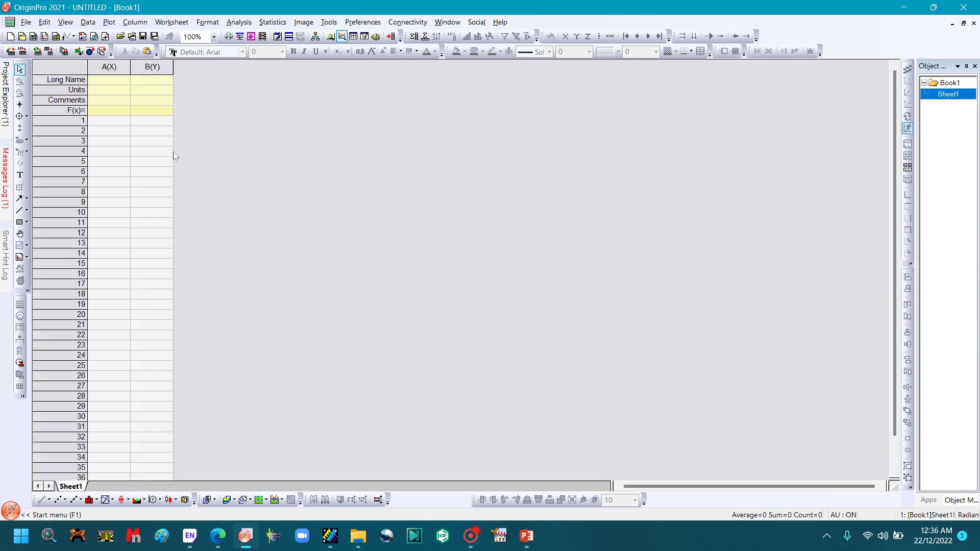
{"action": "left_click", "coordinate": [108, 125]}
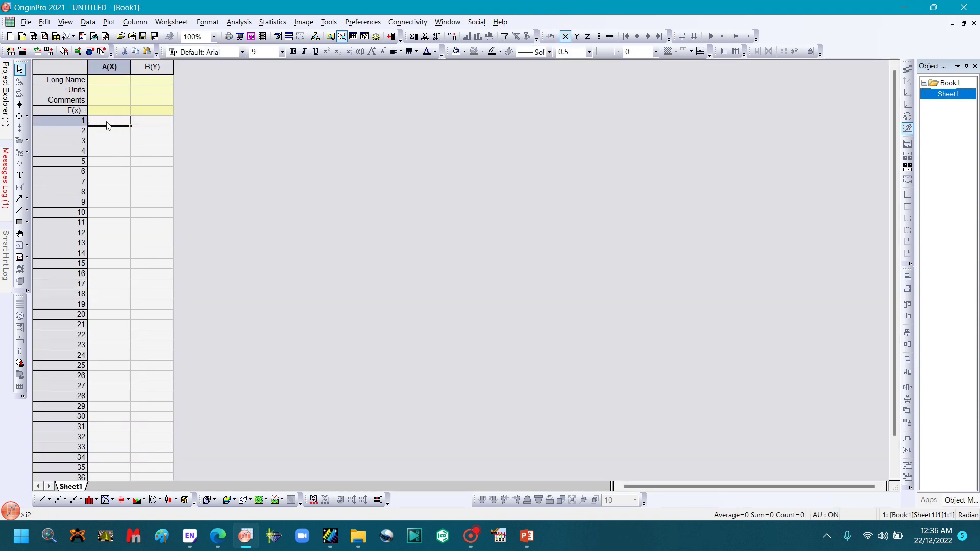
{"action": "right_click", "coordinate": [107, 125]}
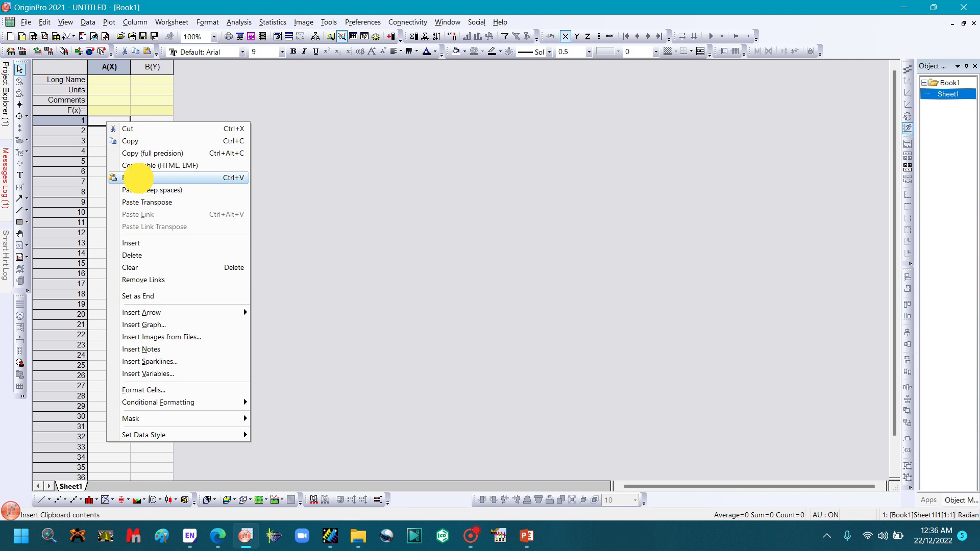
{"action": "left_click", "coordinate": [139, 178]}
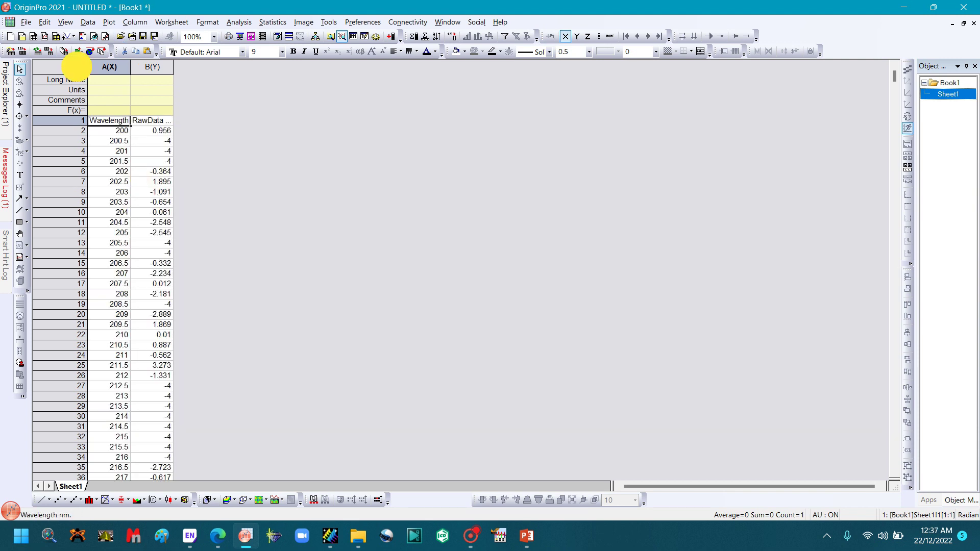
{"action": "left_click", "coordinate": [76, 67]}
{"action": "left_click", "coordinate": [41, 501]}
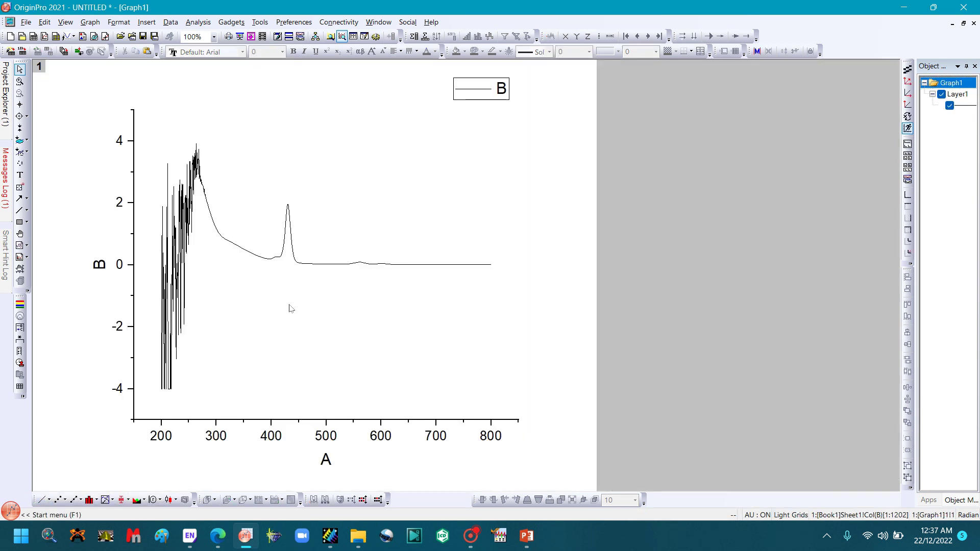
Set the x-axis scale to run from 300 to 700.
{"action": "left_click", "coordinate": [270, 438]}
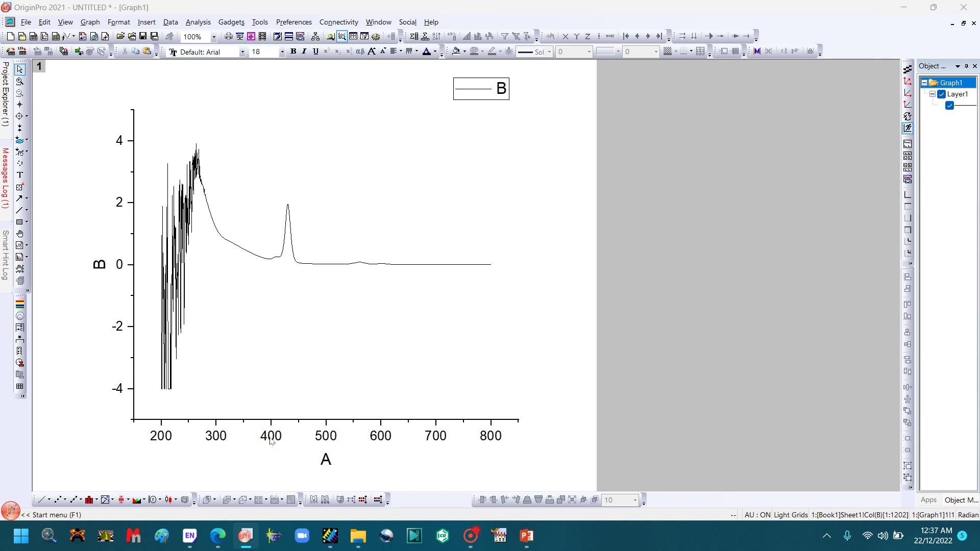
{"action": "double_click", "coordinate": [271, 440]}
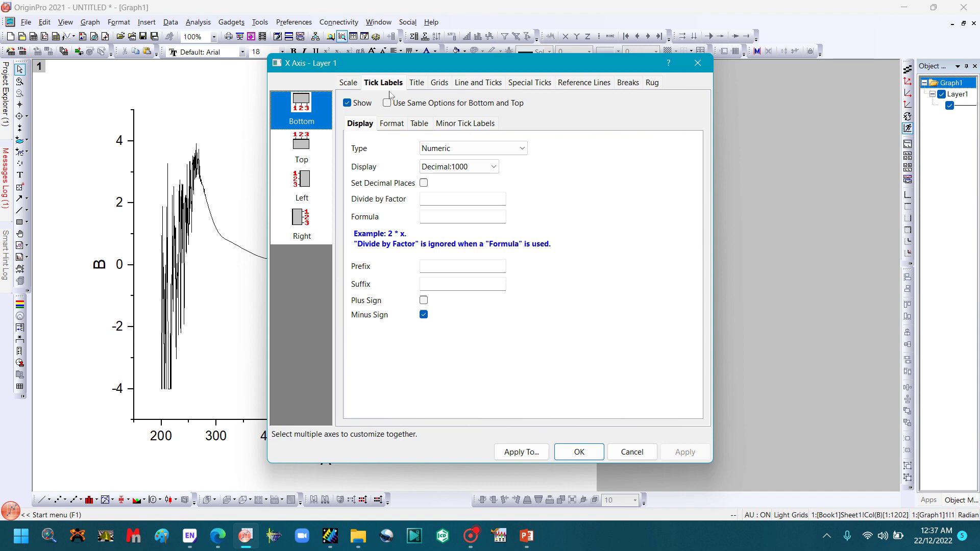
{"action": "left_click", "coordinate": [352, 86]}
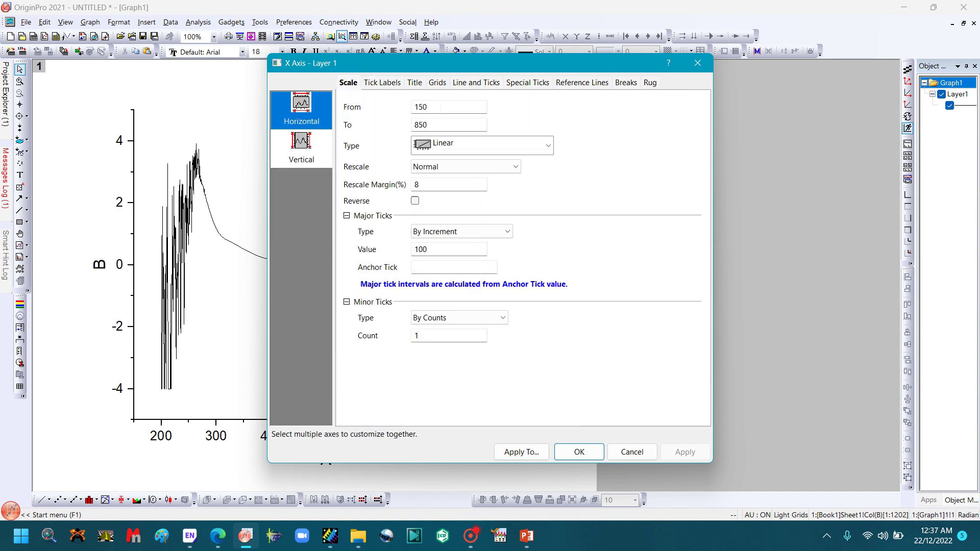
{"action": "double_click", "coordinate": [430, 107]}
{"action": "type", "text": "300"}
{"action": "double_click", "coordinate": [438, 124]}
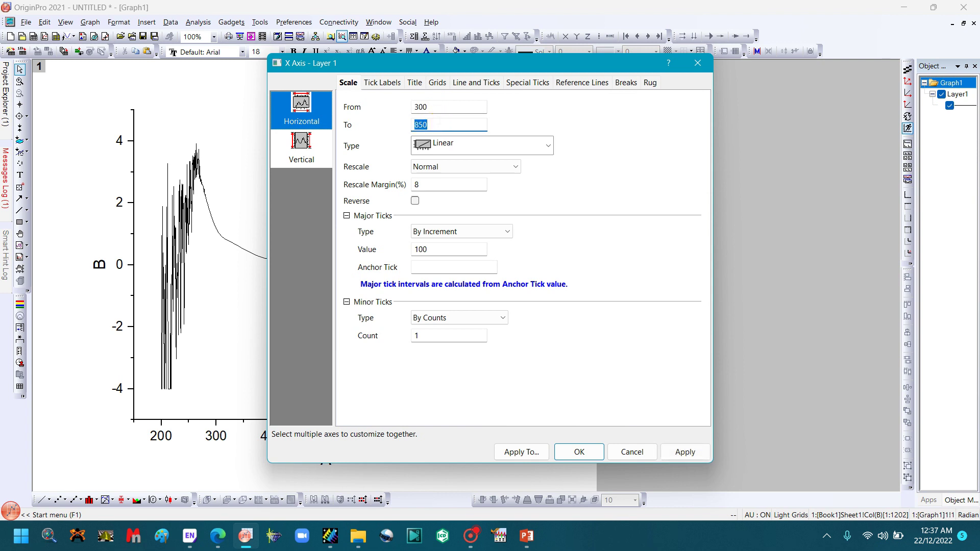
{"action": "type", "text": "799"}
{"action": "key", "text": "BackSpace"}
{"action": "key", "text": "BackSpace"}
{"action": "key", "text": "BackSpace"}
{"action": "type", "text": "799"}
{"action": "key", "text": "BackSpace"}
{"action": "key", "text": "BackSpace"}
{"action": "type", "text": "00"}
Make the x tick labels bold 36 pt and the x axis line thickness 2.
{"action": "left_click", "coordinate": [395, 84]}
{"action": "left_click", "coordinate": [400, 128]}
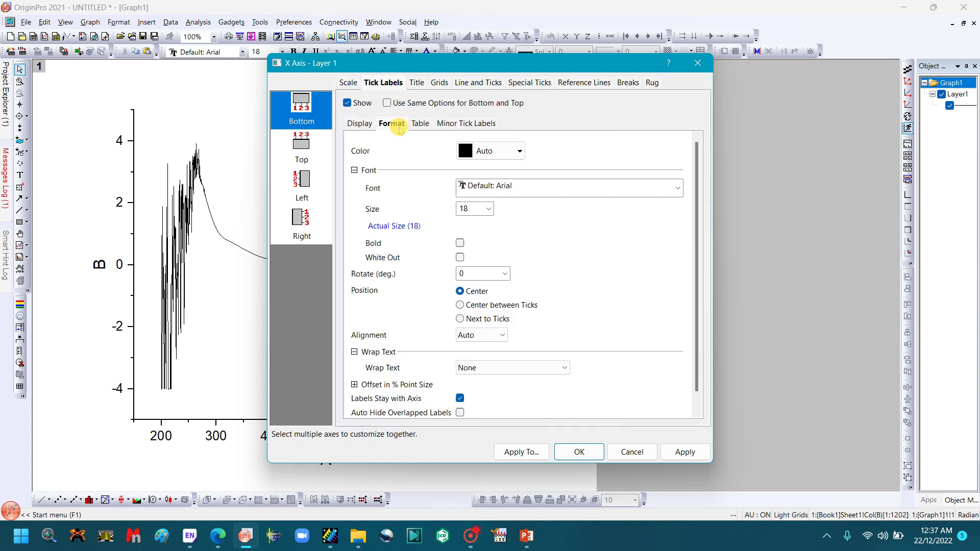
{"action": "left_click", "coordinate": [489, 209]}
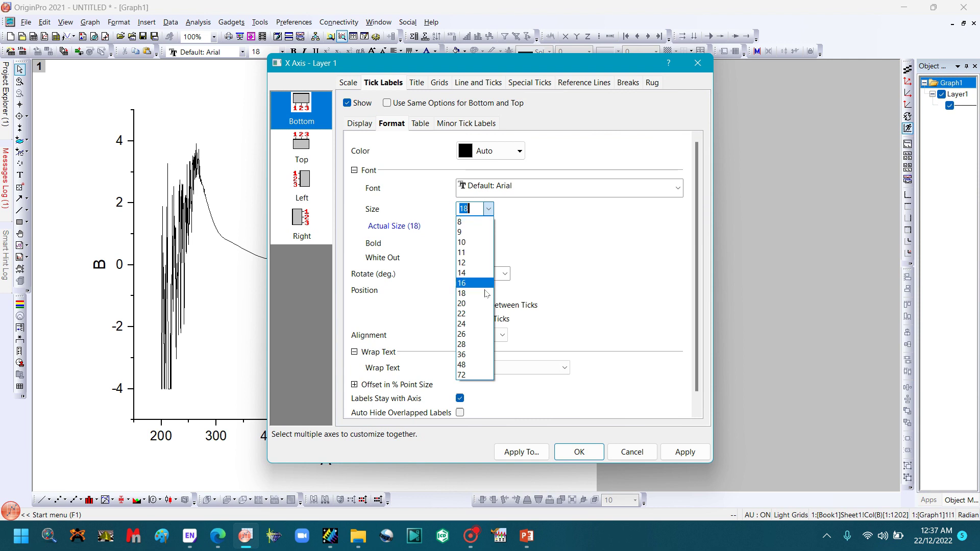
{"action": "left_click", "coordinate": [477, 354]}
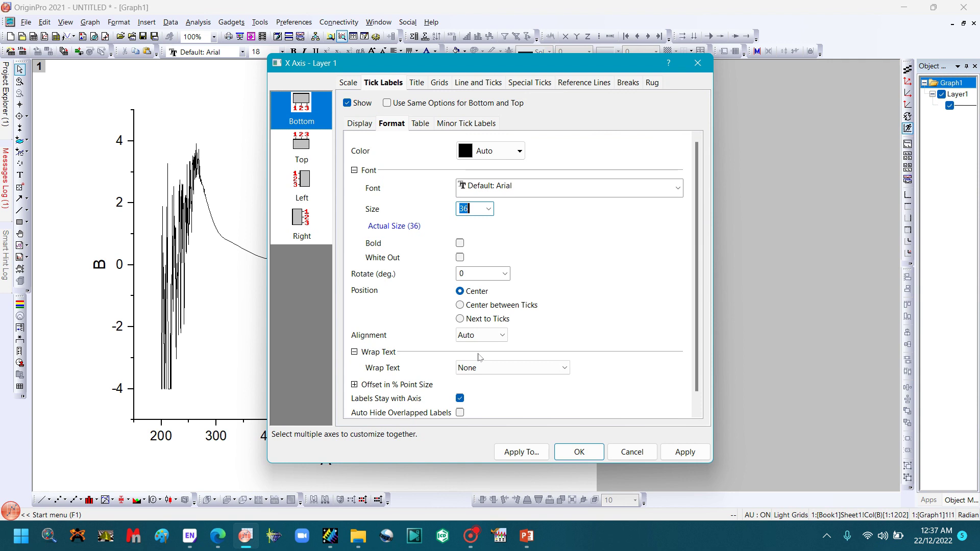
{"action": "left_click", "coordinate": [460, 244]}
{"action": "left_click", "coordinate": [476, 83]}
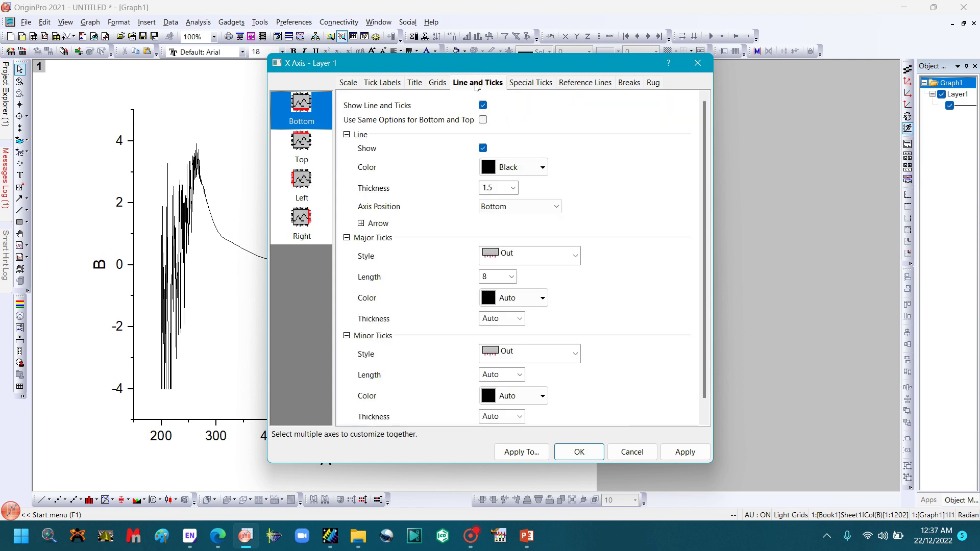
{"action": "left_click", "coordinate": [512, 188]}
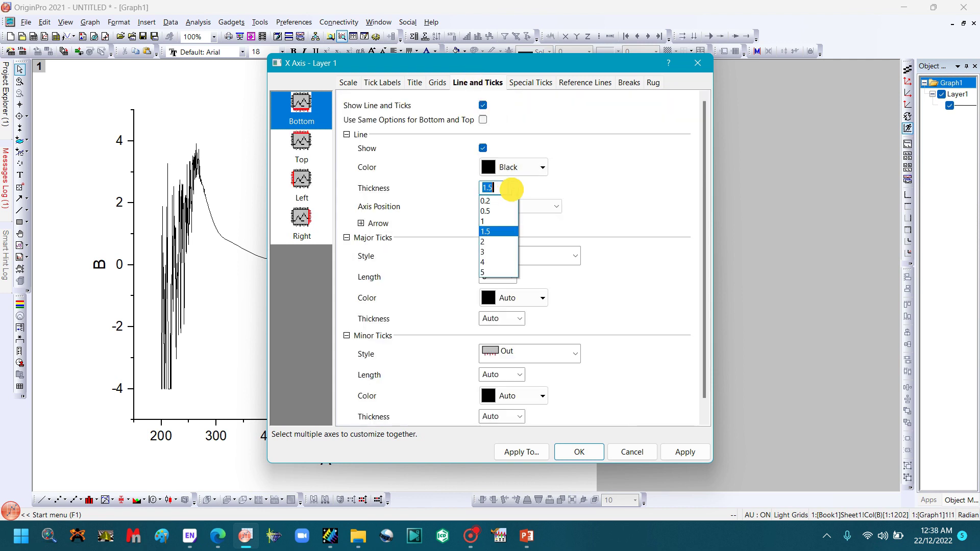
{"action": "left_click", "coordinate": [498, 242]}
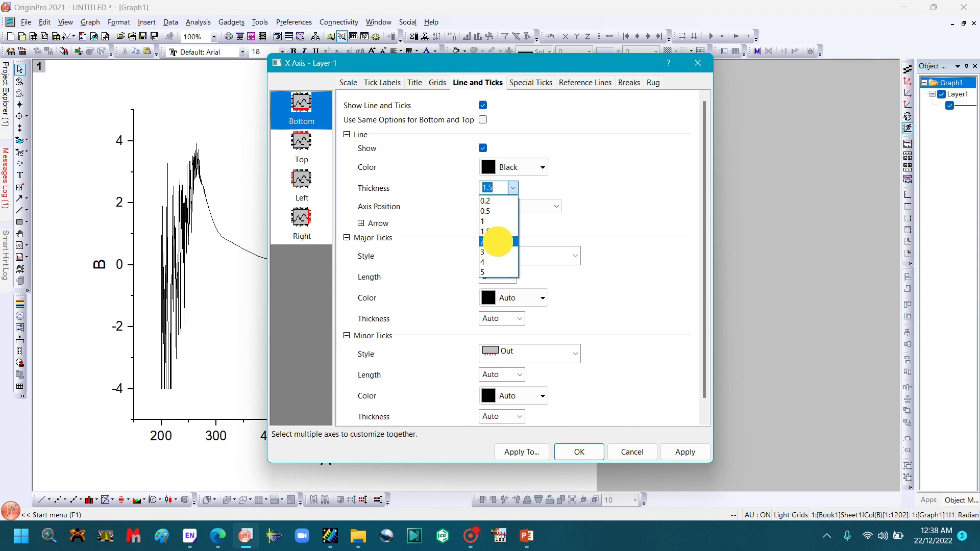
{"action": "left_click", "coordinate": [579, 452]}
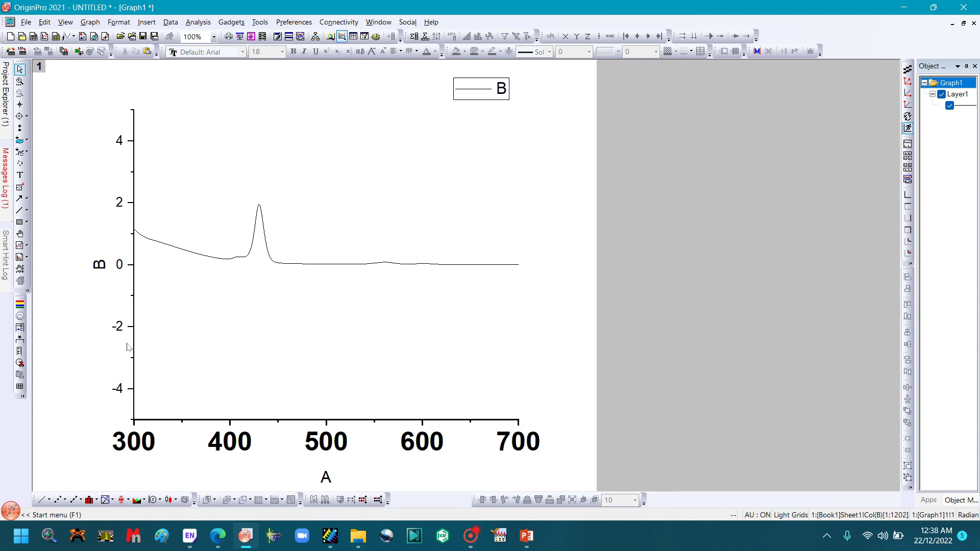
Set the y-axis scale from -0.1 to 2.5 with a major tick increment of 1.
{"action": "left_click", "coordinate": [117, 322]}
{"action": "double_click", "coordinate": [117, 322]}
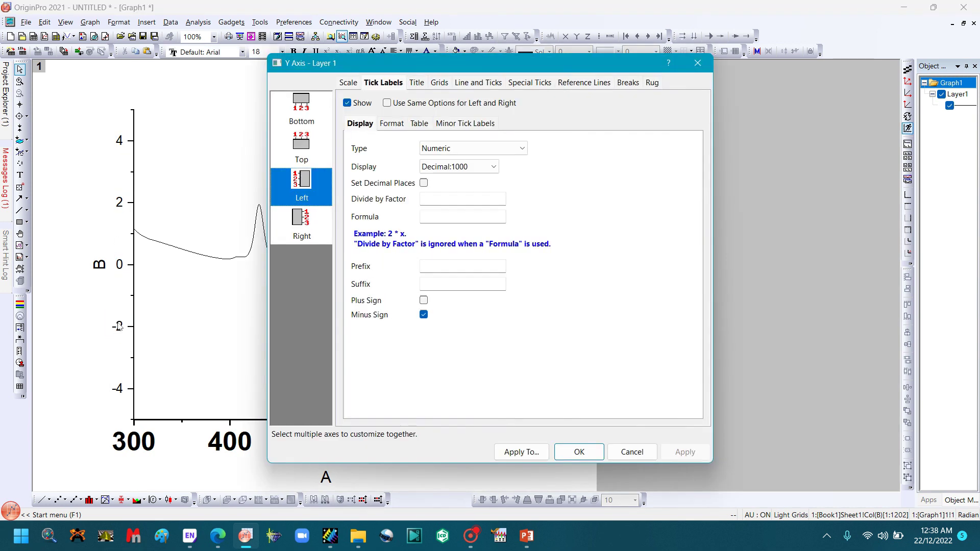
{"action": "left_click", "coordinate": [347, 83]}
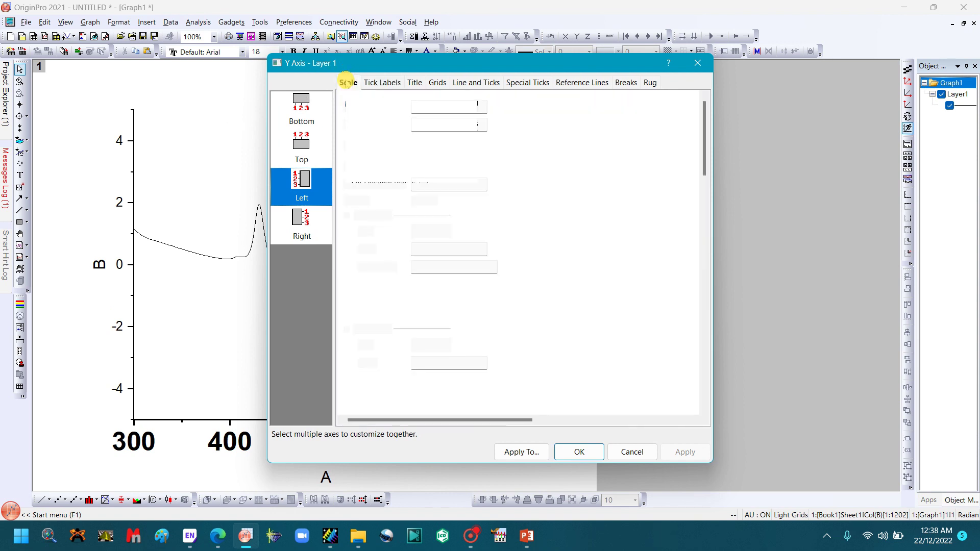
{"action": "double_click", "coordinate": [438, 106]}
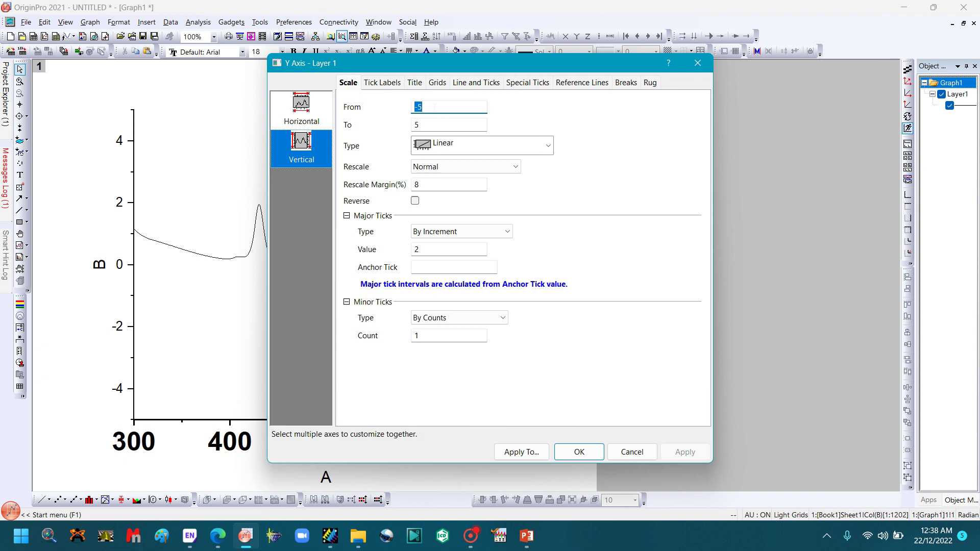
{"action": "type", "text": "0"}
{"action": "key", "text": "BackSpace"}
{"action": "type", "text": "-0.1"}
{"action": "left_click", "coordinate": [428, 124]}
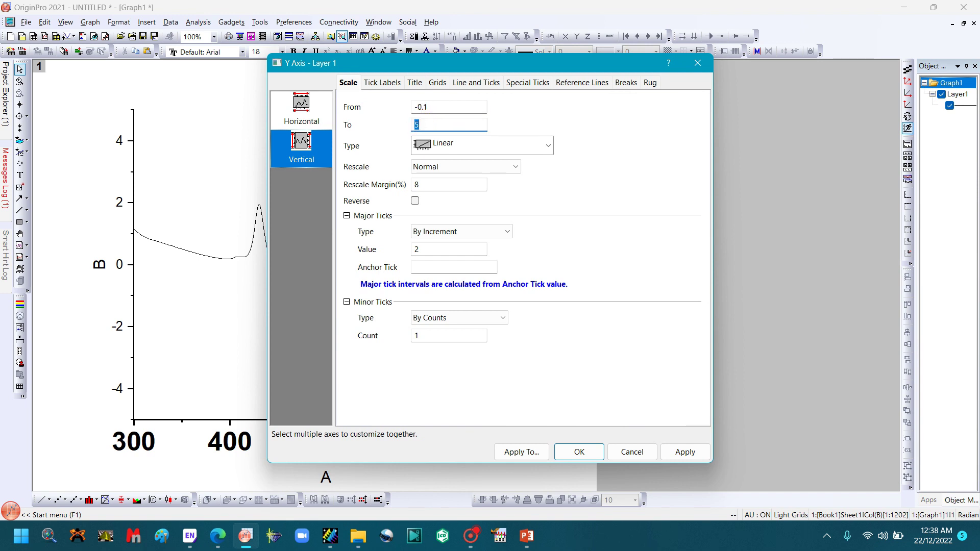
{"action": "type", "text": "2.5"}
{"action": "double_click", "coordinate": [426, 248]}
{"action": "type", "text": "1"}
Make the y tick labels bold 36 pt and the y axis line thickness 2.
{"action": "left_click", "coordinate": [384, 83]}
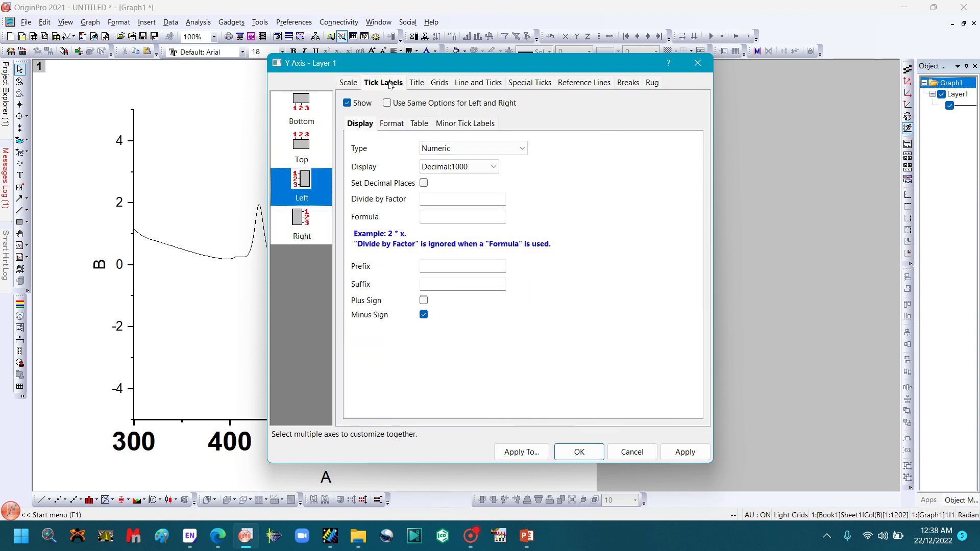
{"action": "left_click", "coordinate": [392, 124]}
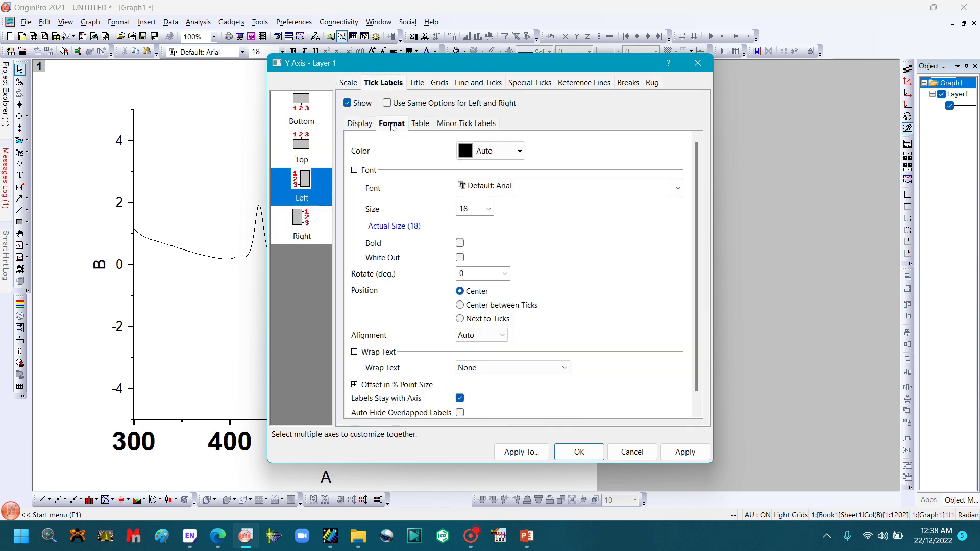
{"action": "left_click", "coordinate": [488, 208]}
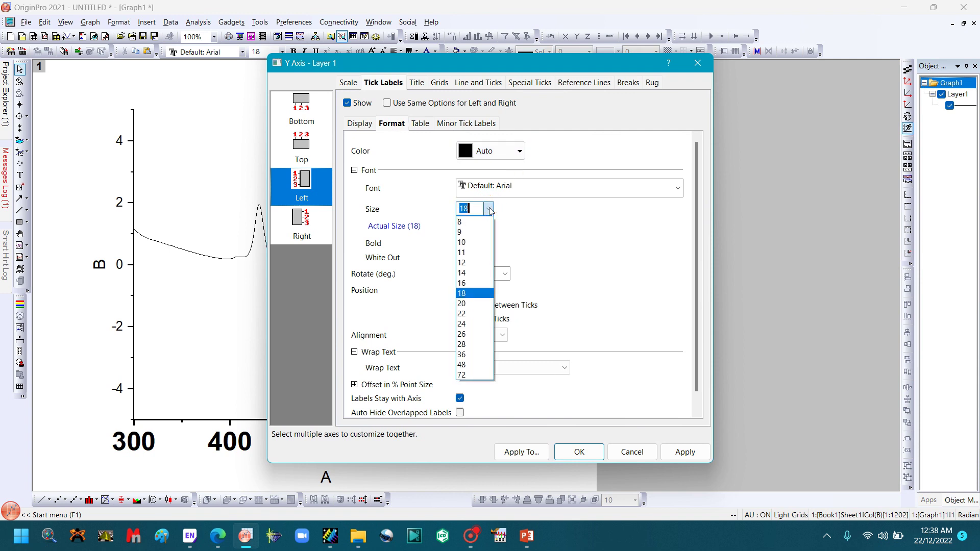
{"action": "left_click", "coordinate": [474, 354]}
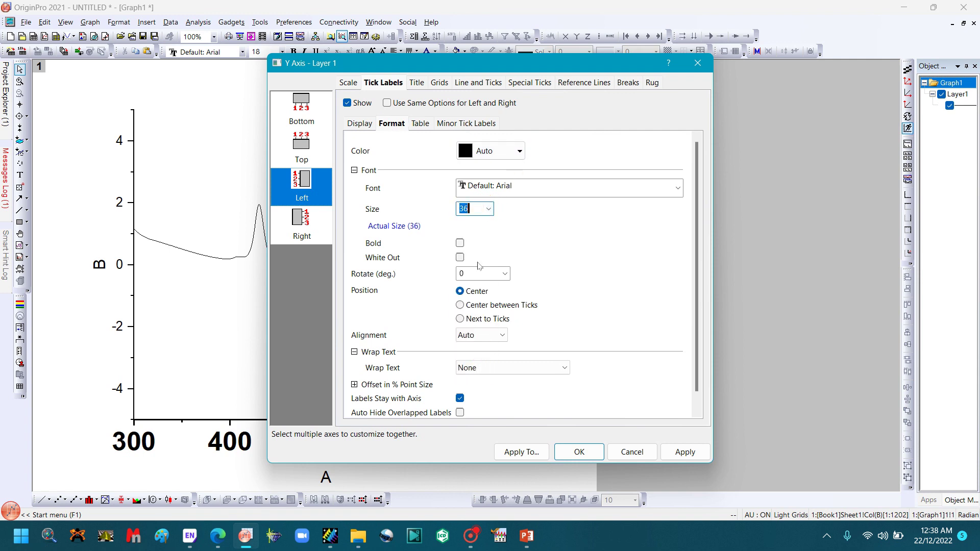
{"action": "left_click", "coordinate": [460, 243]}
{"action": "left_click", "coordinate": [475, 83]}
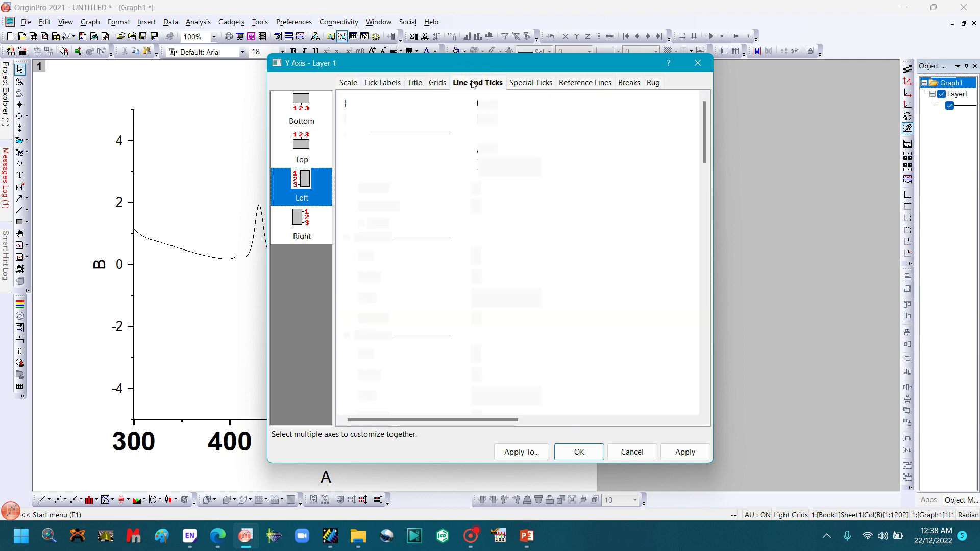
{"action": "left_click", "coordinate": [504, 188]}
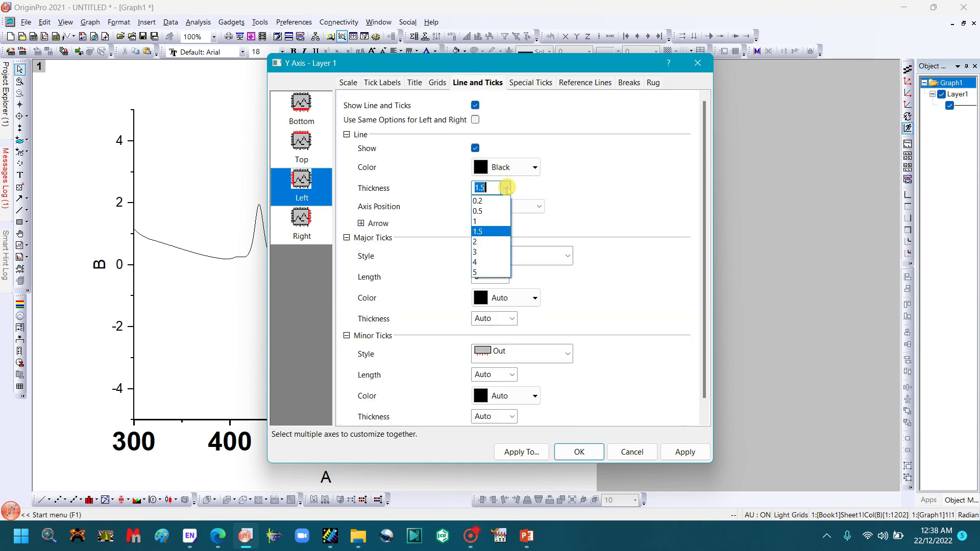
{"action": "left_click", "coordinate": [490, 242]}
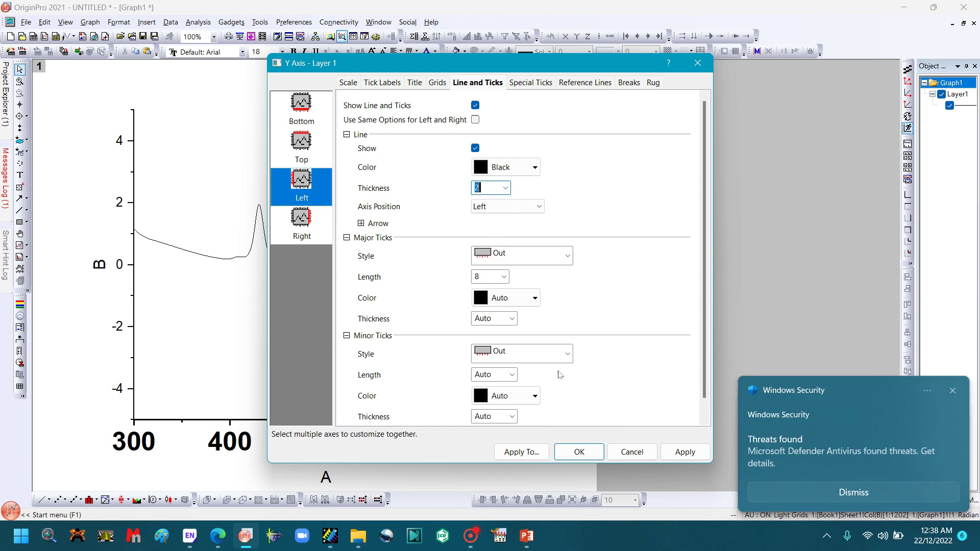
{"action": "left_click", "coordinate": [580, 450]}
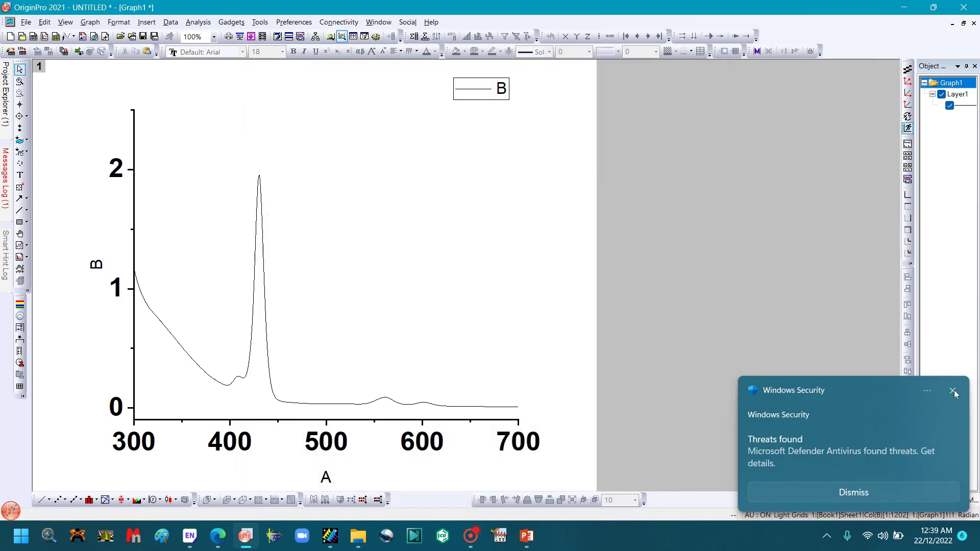
Dismiss the security notification, then make the spectrum curve blue with line width 3.
{"action": "left_click", "coordinate": [953, 391]}
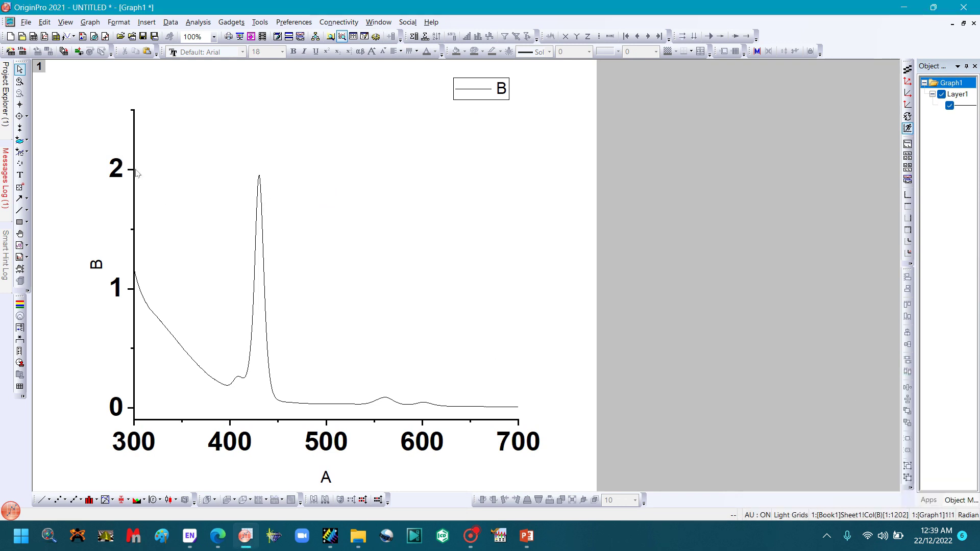
{"action": "double_click", "coordinate": [261, 203]}
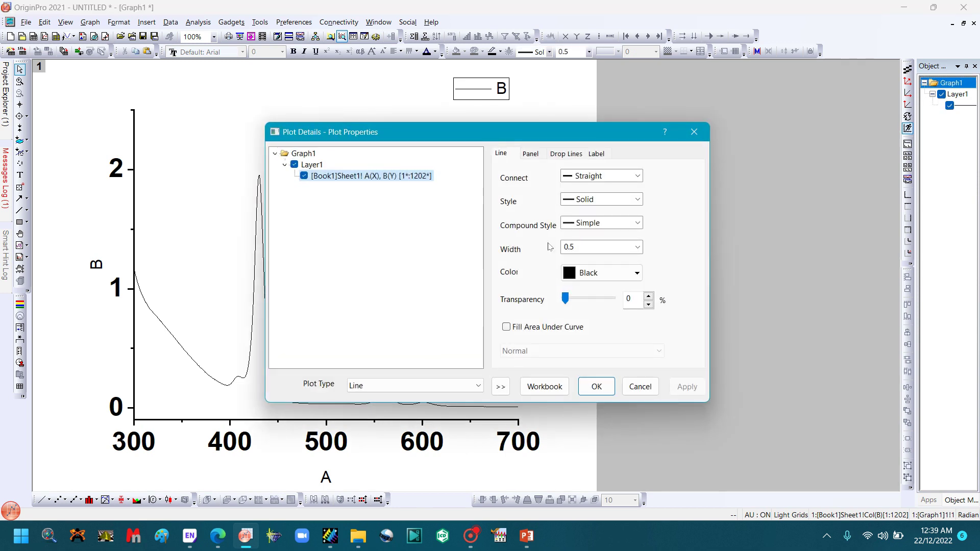
{"action": "left_click", "coordinate": [635, 273]}
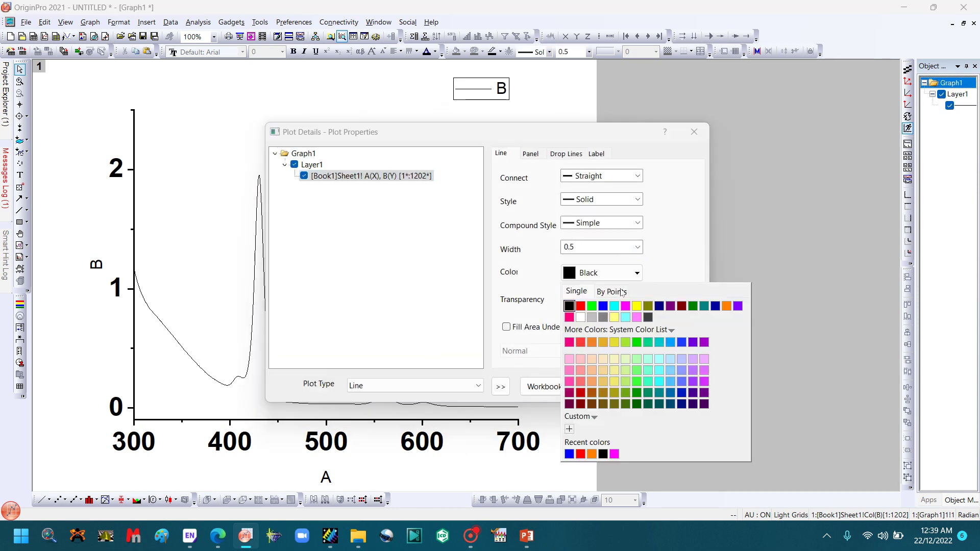
{"action": "left_click", "coordinate": [605, 306]}
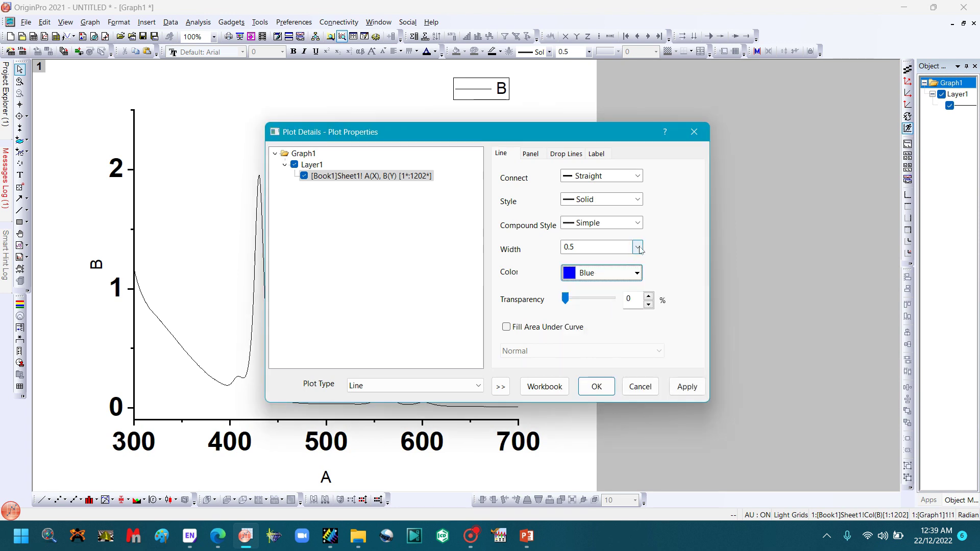
{"action": "left_click", "coordinate": [637, 247]}
{"action": "left_click", "coordinate": [564, 313]}
{"action": "left_click", "coordinate": [596, 386]}
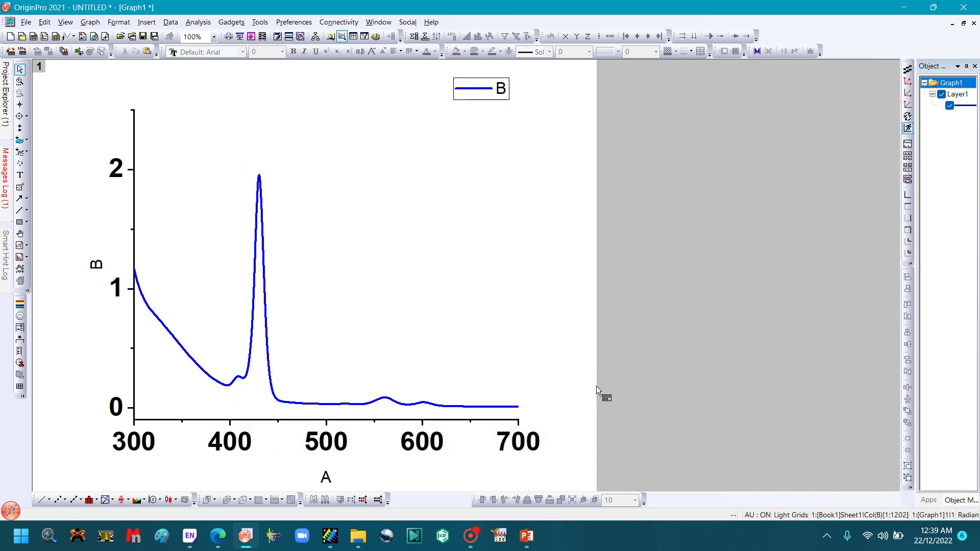
Change the x-axis title to 'Wavelength' in bold 36 pt and nudge it into place.
{"action": "double_click", "coordinate": [328, 479]}
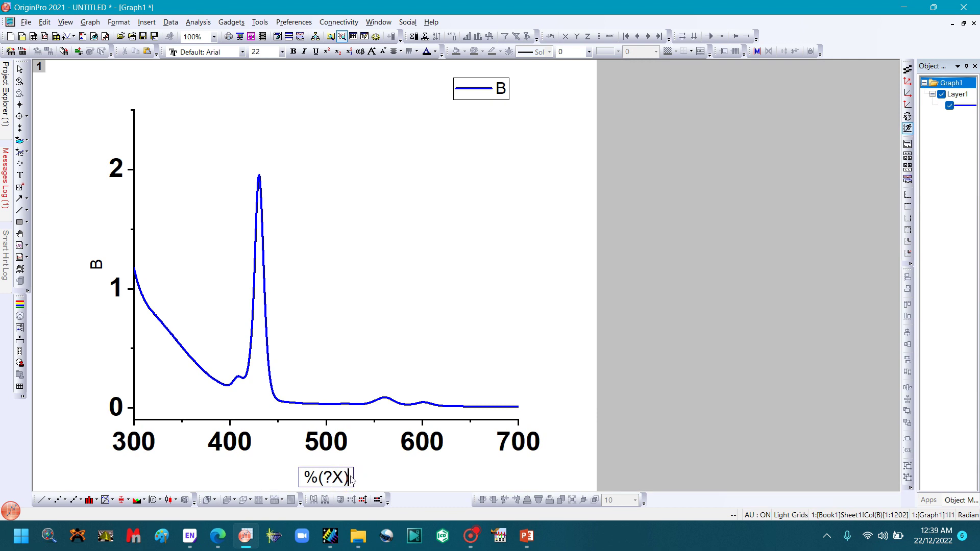
{"action": "key", "text": "BackSpace"}
{"action": "key", "text": "BackSpace"}
{"action": "key", "text": "BackSpace"}
{"action": "key", "text": "BackSpace"}
{"action": "key", "text": "BackSpace"}
{"action": "type", "text": "Wavelen"}
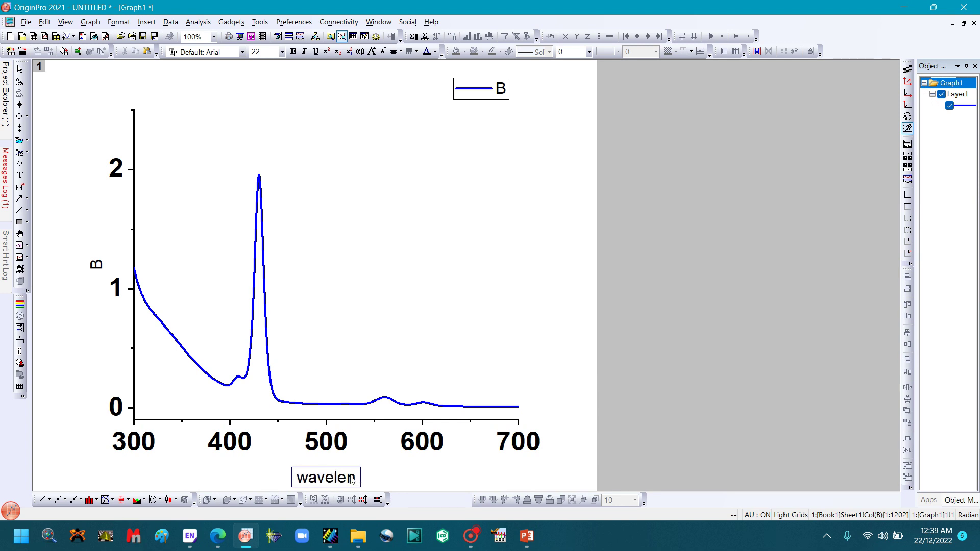
{"action": "type", "text": "gth"}
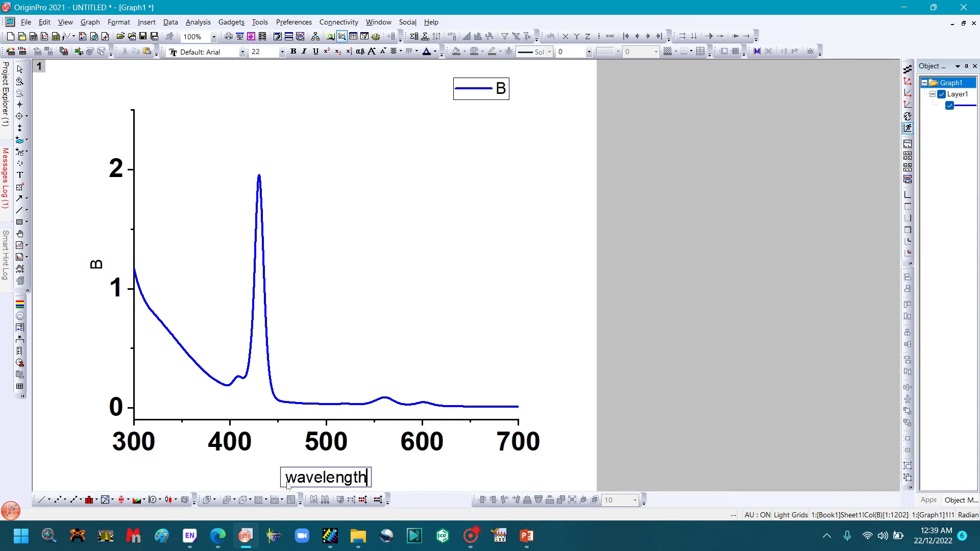
{"action": "left_click_drag", "start_coordinate": [285, 478], "coordinate": [371, 485]}
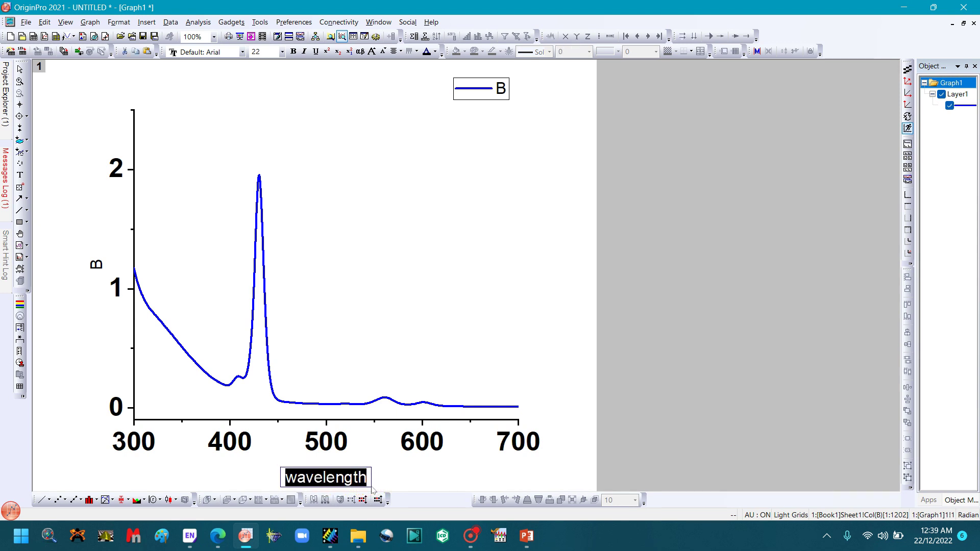
{"action": "left_click", "coordinate": [281, 52]}
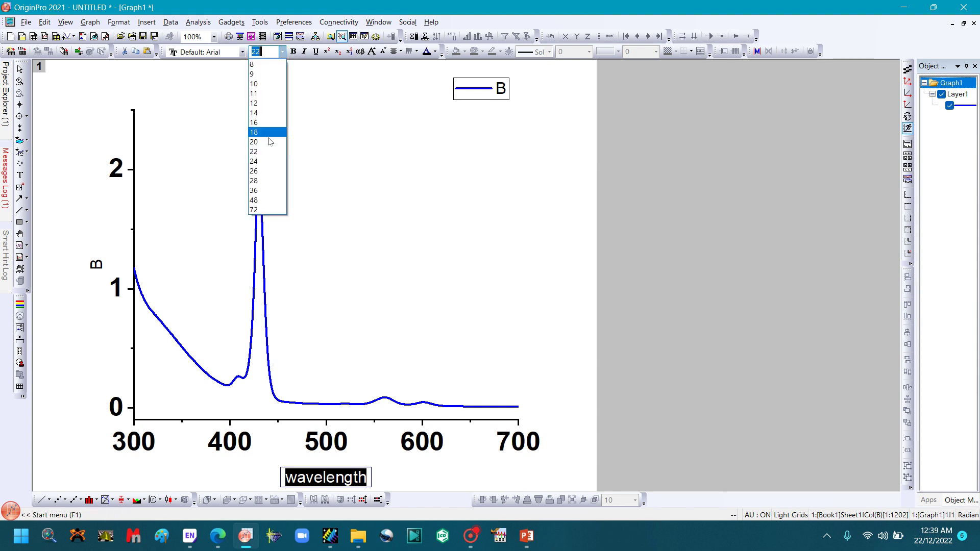
{"action": "left_click", "coordinate": [264, 189]}
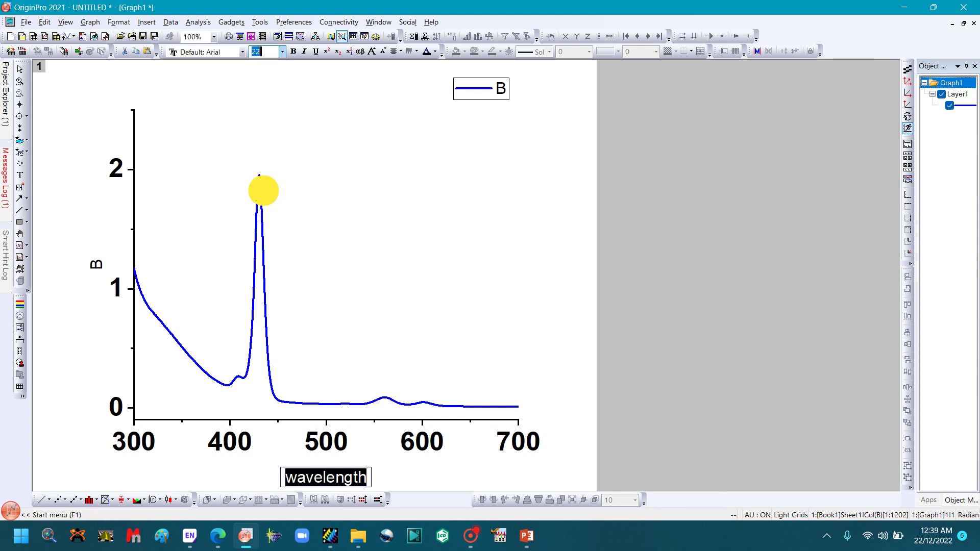
{"action": "left_click", "coordinate": [293, 52]}
{"action": "left_click", "coordinate": [429, 472]}
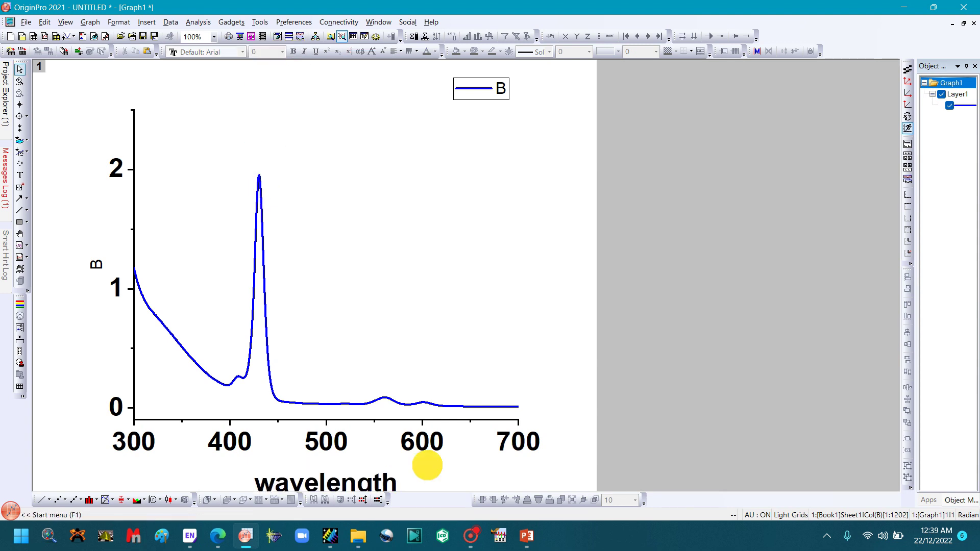
{"action": "left_click", "coordinate": [359, 464]}
{"action": "mouse_move", "coordinate": [359, 463]}
{"action": "left_mouse_down"}
{"action": "mouse_move", "coordinate": [358, 472]}
{"action": "mouse_move", "coordinate": [359, 453]}
{"action": "left_mouse_up"}
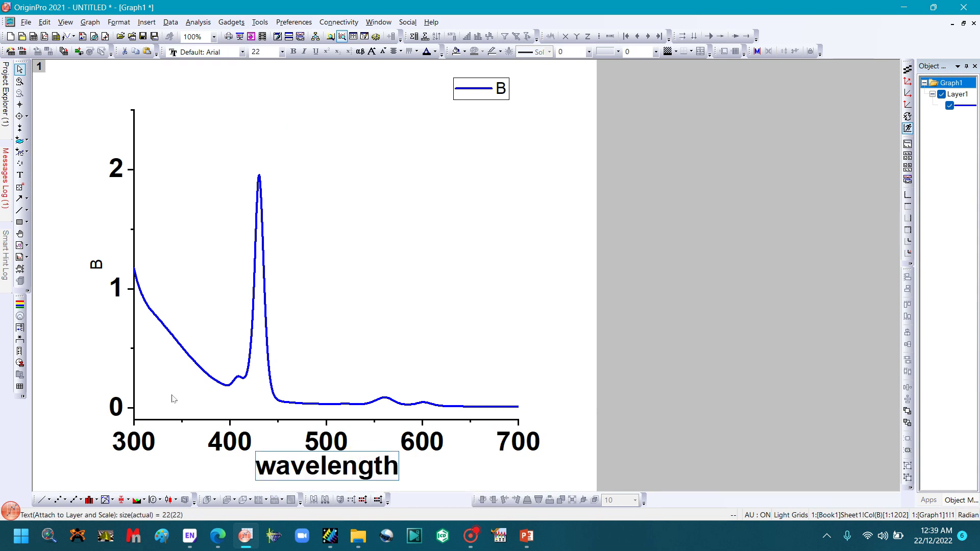
Change the y-axis title to 'Absorption' in bold 36-pt text.
{"action": "double_click", "coordinate": [100, 265]}
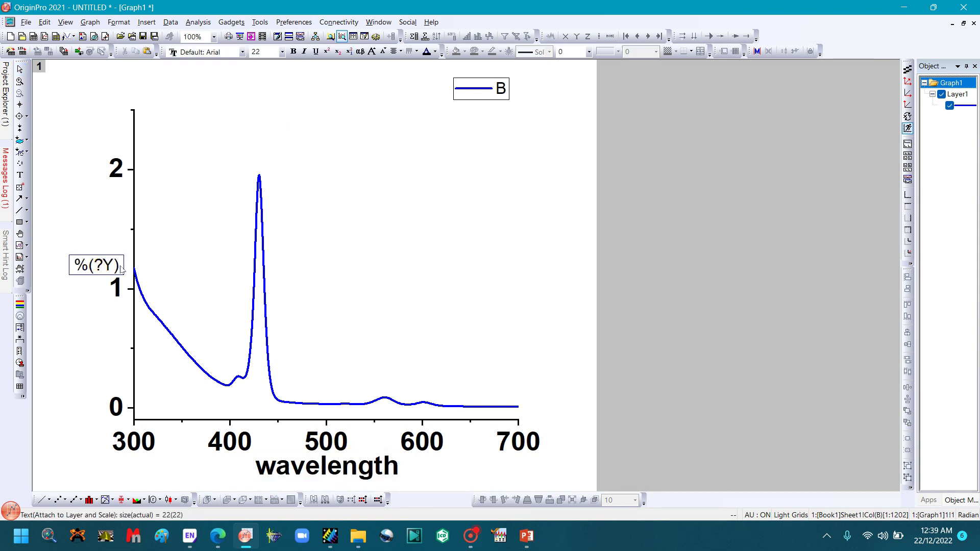
{"action": "left_click", "coordinate": [121, 267]}
{"action": "key", "text": "BackSpace"}
{"action": "key", "text": "BackSpace"}
{"action": "key", "text": "BackSpace"}
{"action": "key", "text": "BackSpace"}
{"action": "key", "text": "BackSpace"}
{"action": "type", "text": "Absorption"}
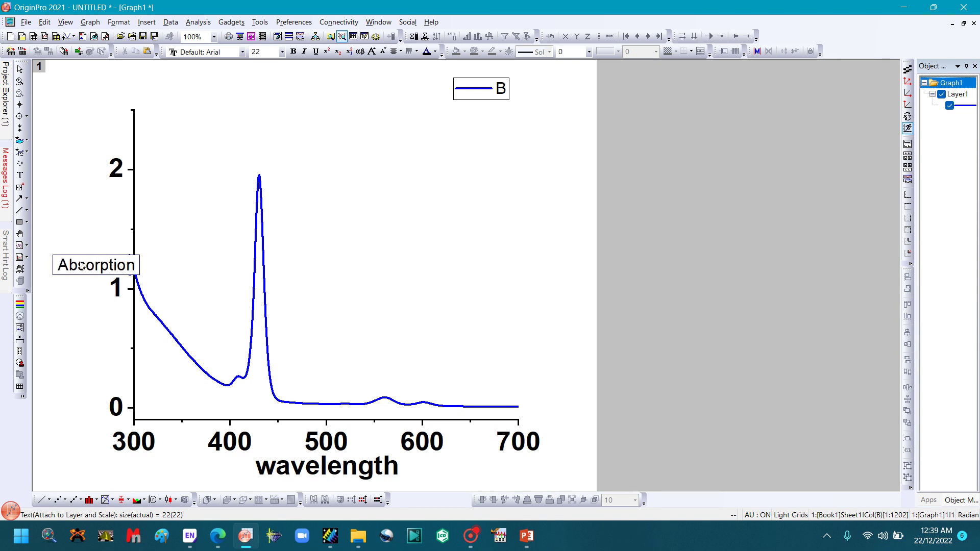
{"action": "left_click_drag", "start_coordinate": [57, 264], "coordinate": [134, 267]}
{"action": "left_click", "coordinate": [282, 51]}
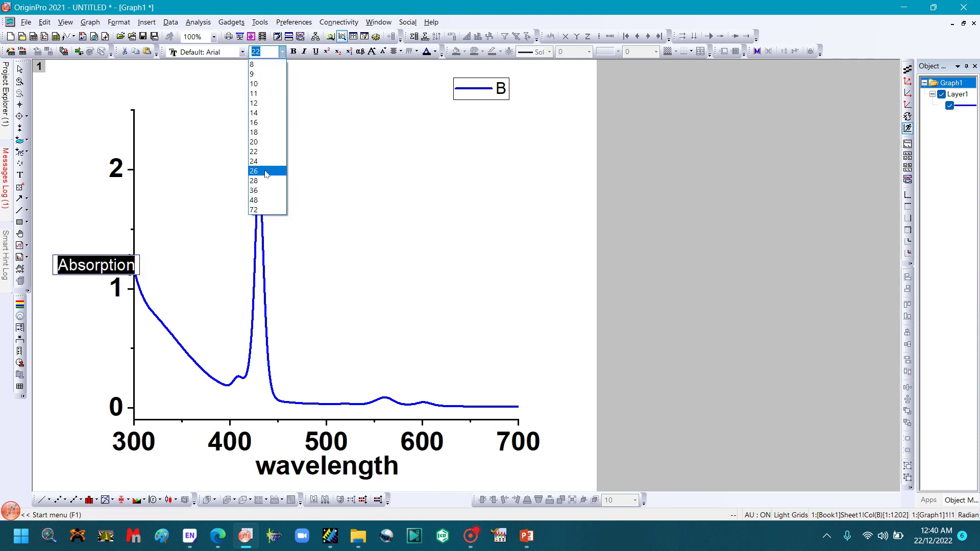
{"action": "left_click", "coordinate": [265, 190]}
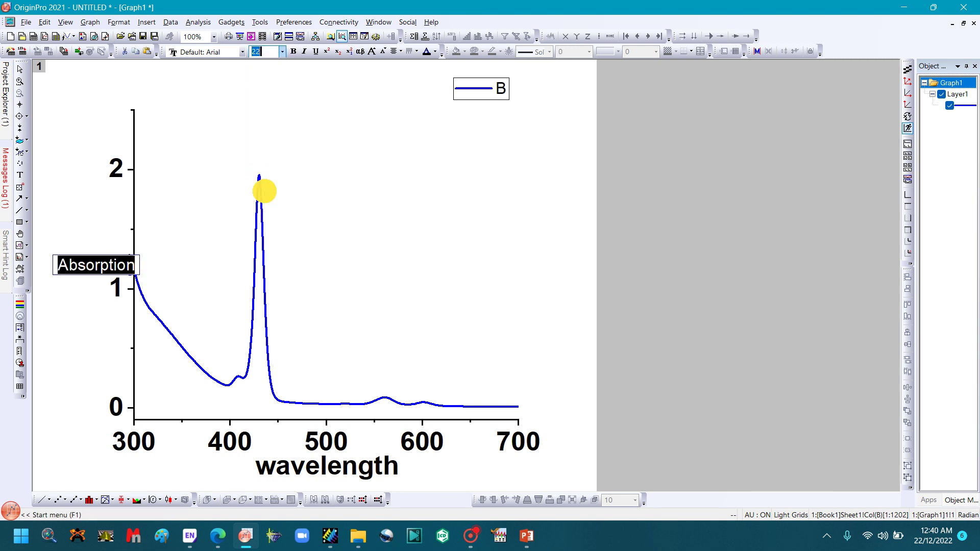
{"action": "left_click", "coordinate": [293, 52]}
{"action": "left_click", "coordinate": [346, 187]}
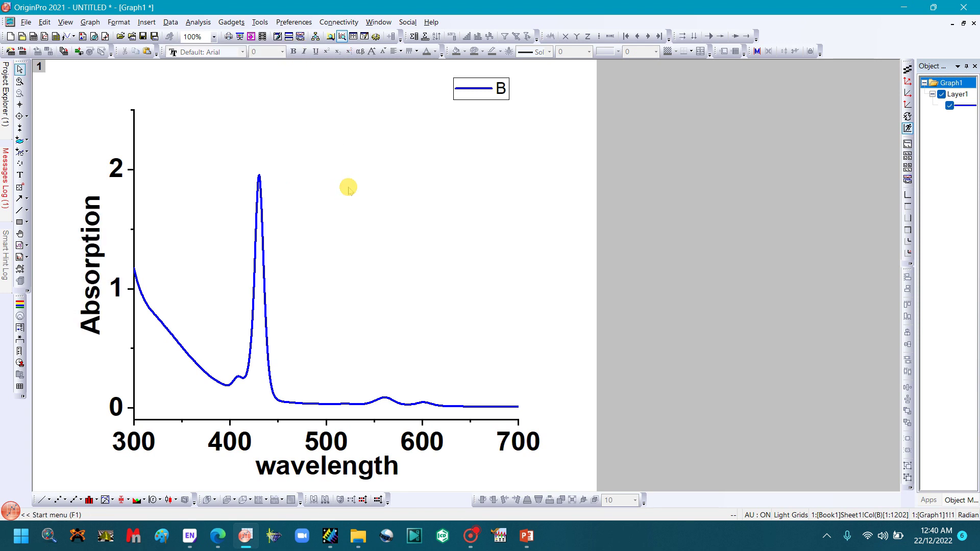
Change the legend text to 'H1' and move it to the plot's top-left corner.
{"action": "left_click", "coordinate": [504, 89]}
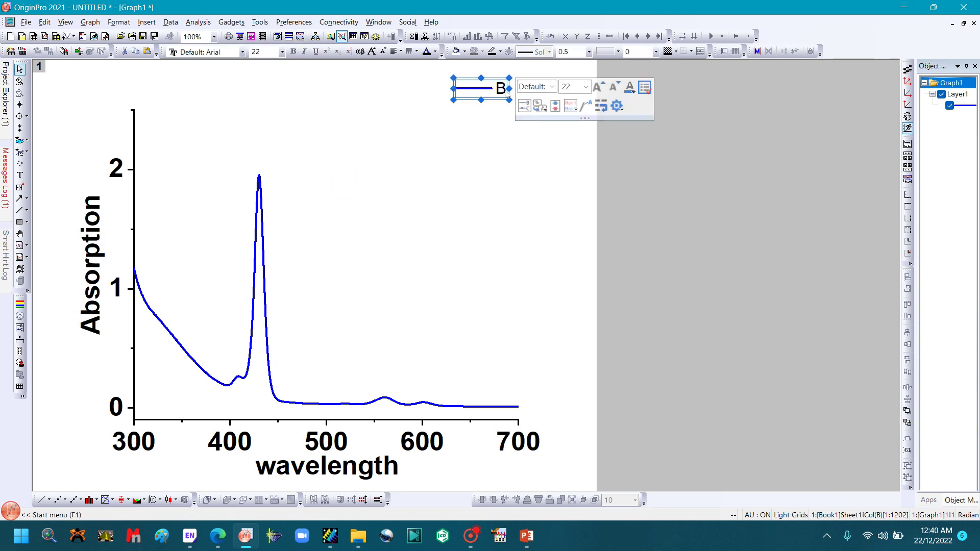
{"action": "left_click", "coordinate": [502, 90]}
{"action": "left_click", "coordinate": [531, 91]}
{"action": "key", "text": "BackSpace"}
{"action": "key", "text": "BackSpace"}
{"action": "key", "text": "BackSpace"}
{"action": "key", "text": "BackSpace"}
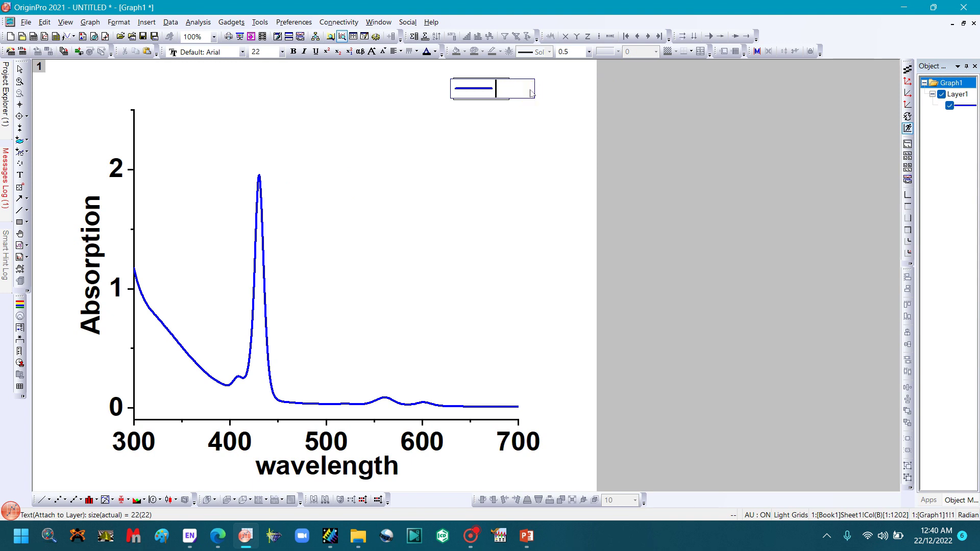
{"action": "type", "text": "h1"}
{"action": "key", "text": "BackSpace"}
{"action": "key", "text": "BackSpace"}
{"action": "type", "text": "H1"}
{"action": "left_click", "coordinate": [516, 106]}
{"action": "left_click", "coordinate": [503, 88]}
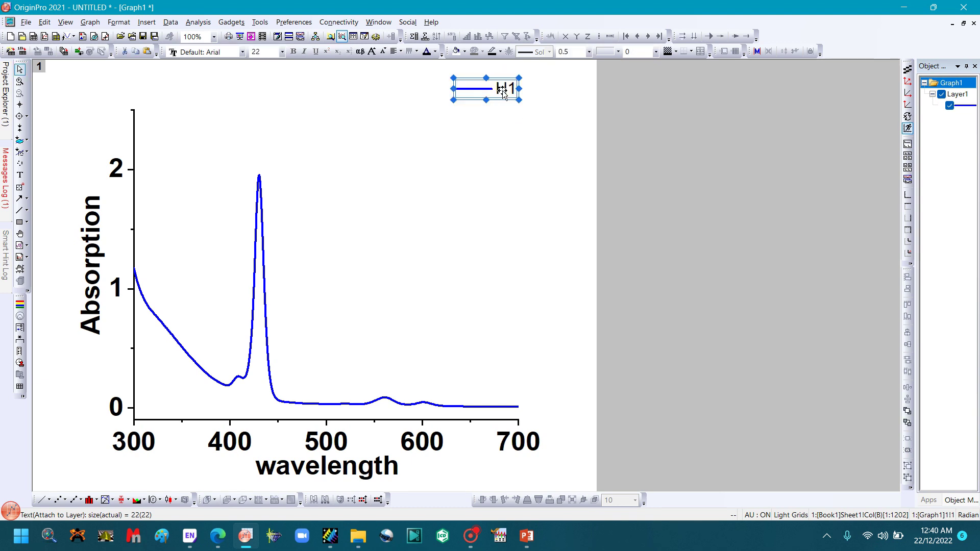
{"action": "left_click_drag", "start_coordinate": [502, 90], "coordinate": [189, 122]}
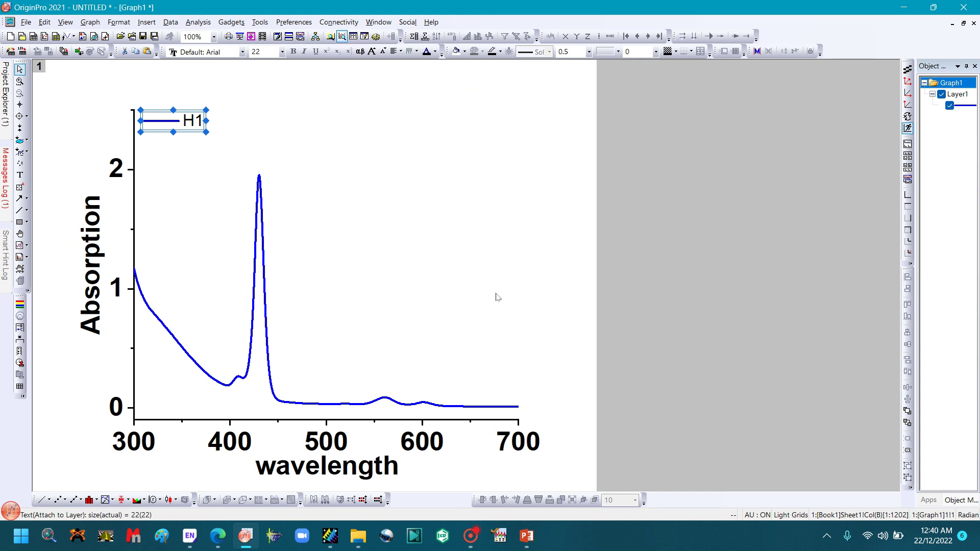
{"action": "left_click", "coordinate": [290, 146]}
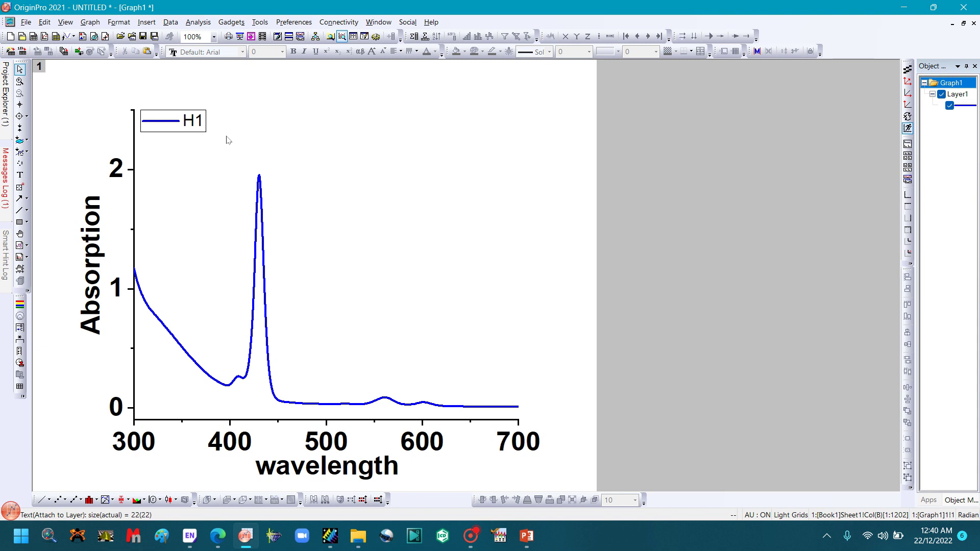
Set the legend's frame to None to remove its border.
{"action": "right_click", "coordinate": [187, 133]}
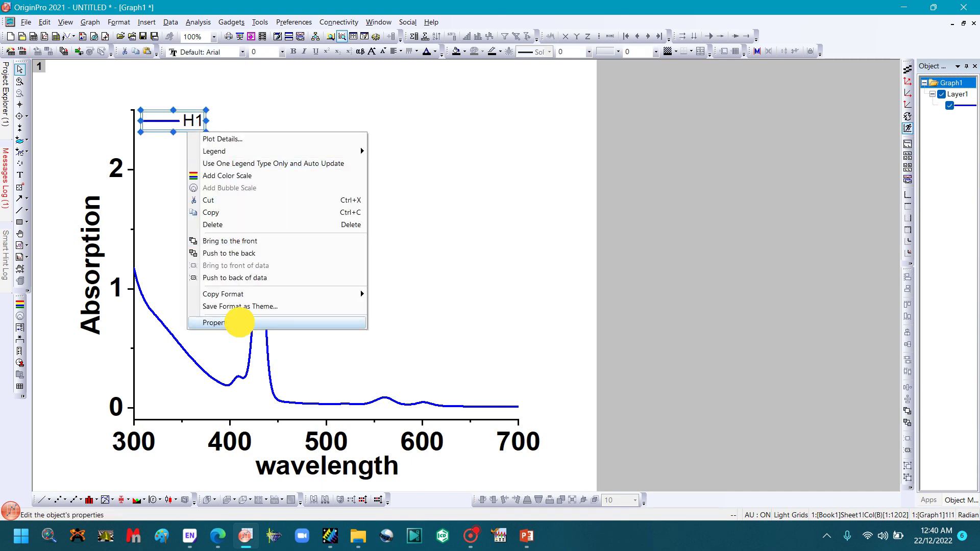
{"action": "left_click", "coordinate": [238, 323]}
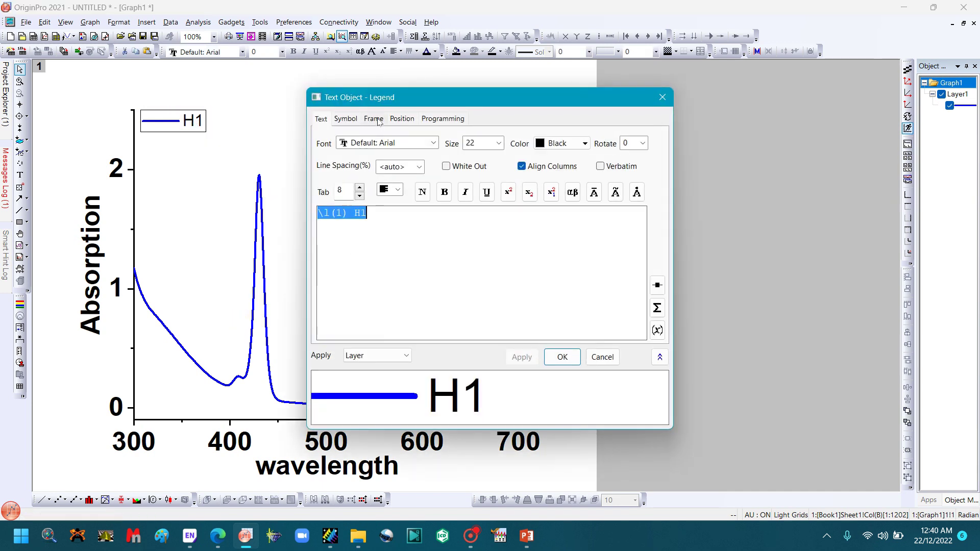
{"action": "left_click", "coordinate": [377, 120]}
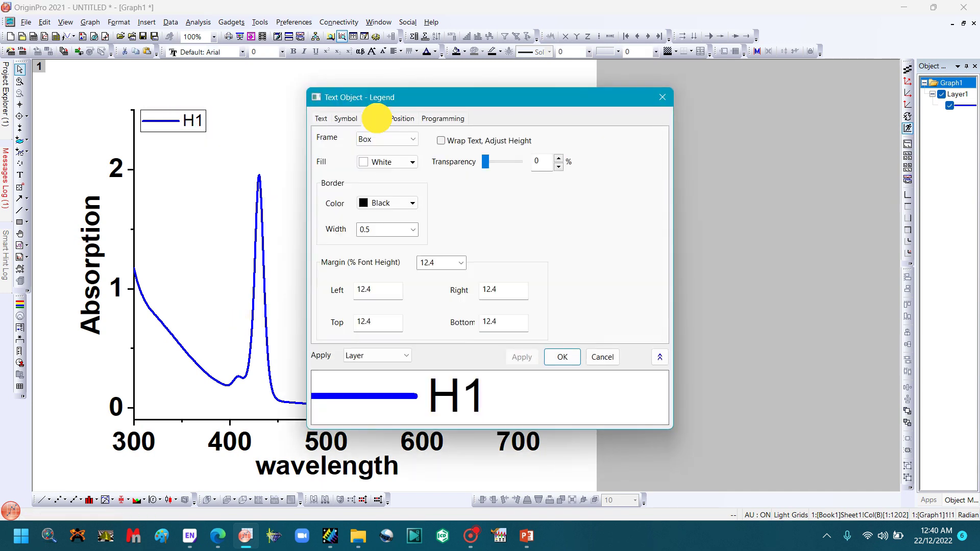
{"action": "left_click", "coordinate": [415, 143]}
{"action": "left_click", "coordinate": [402, 151]}
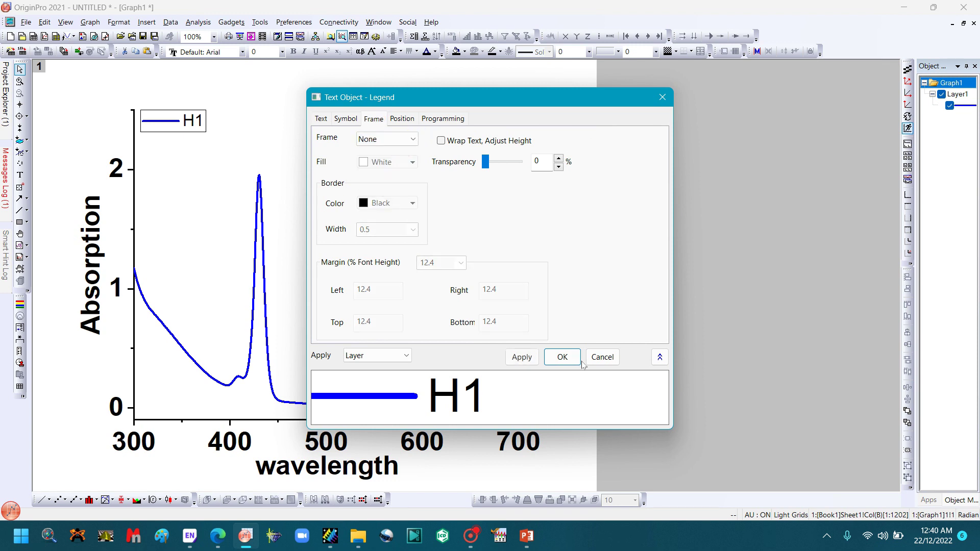
{"action": "left_click", "coordinate": [563, 357]}
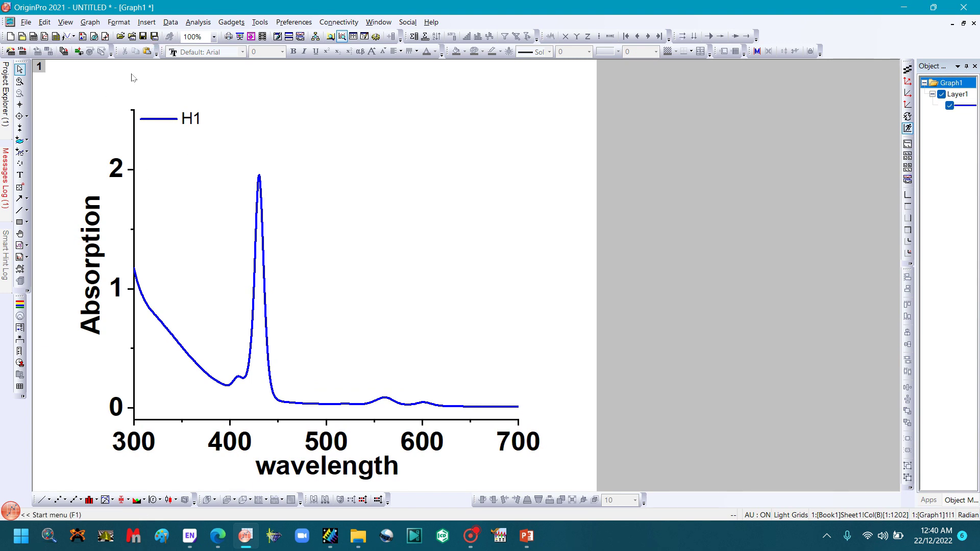
In Export Graphs, choose TIFF format, file name h1, and the Desktop\1 folder.
{"action": "left_click", "coordinate": [25, 22]}
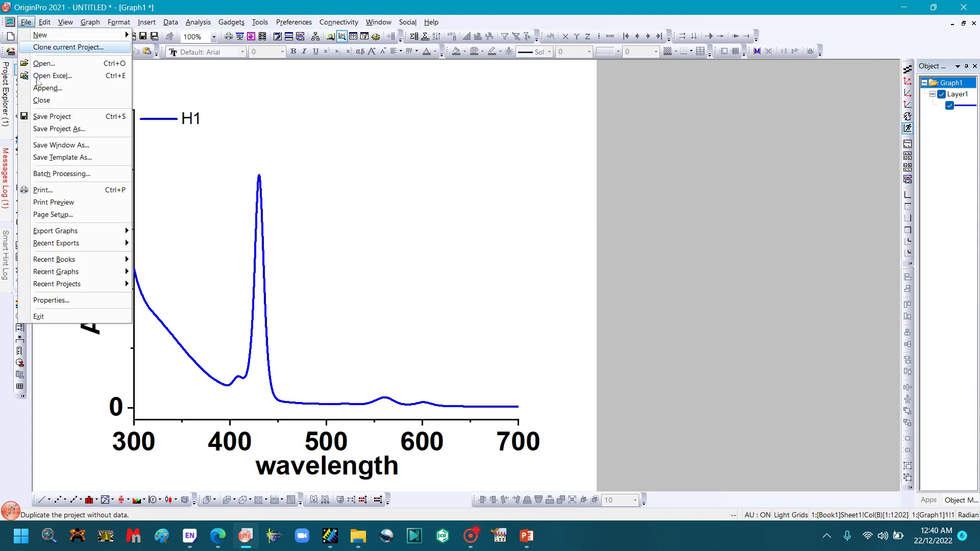
{"action": "mouse_move", "coordinate": [74, 232]}
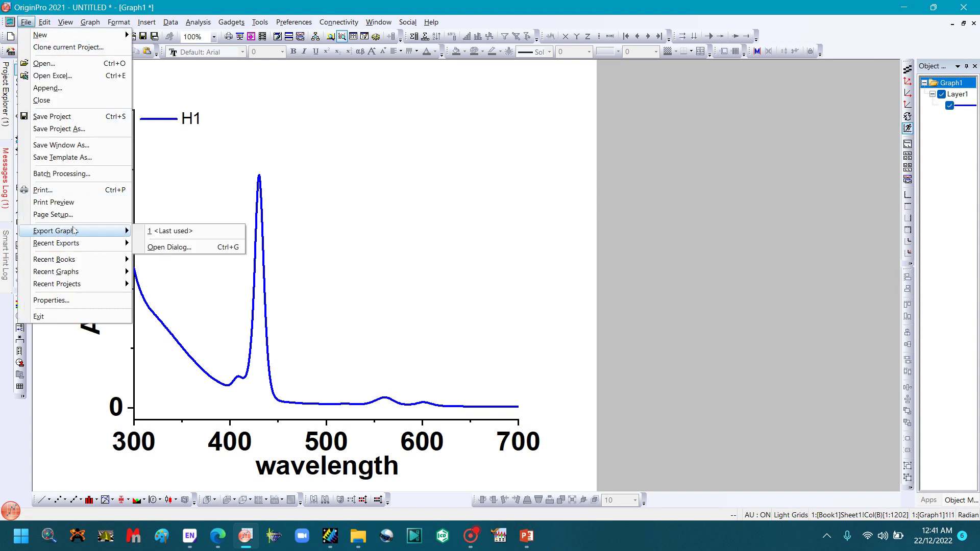
{"action": "left_click", "coordinate": [165, 248]}
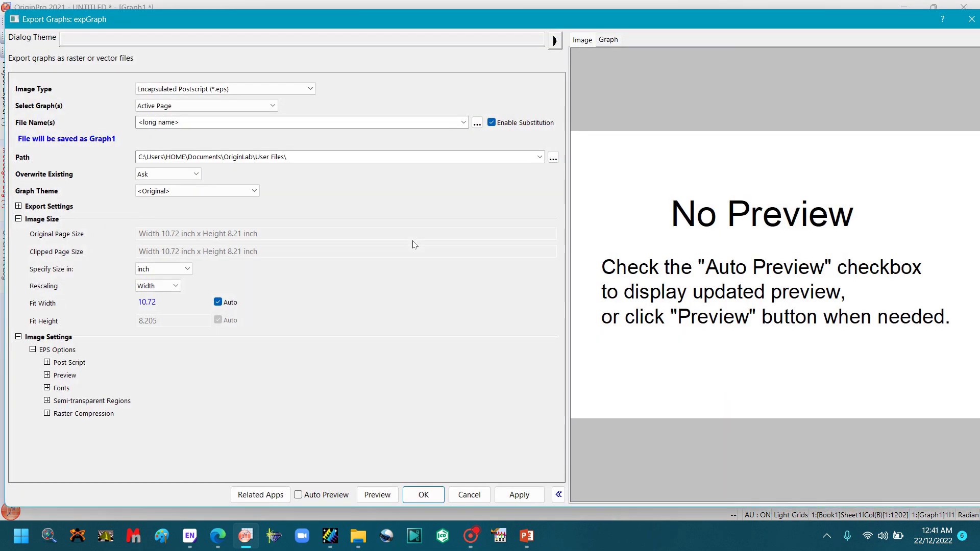
{"action": "left_click", "coordinate": [310, 89]}
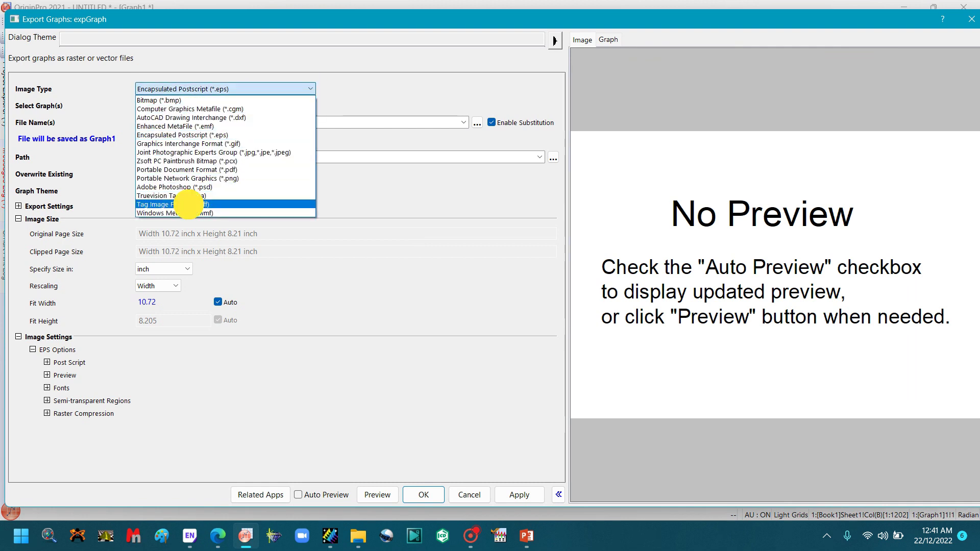
{"action": "left_click", "coordinate": [189, 205]}
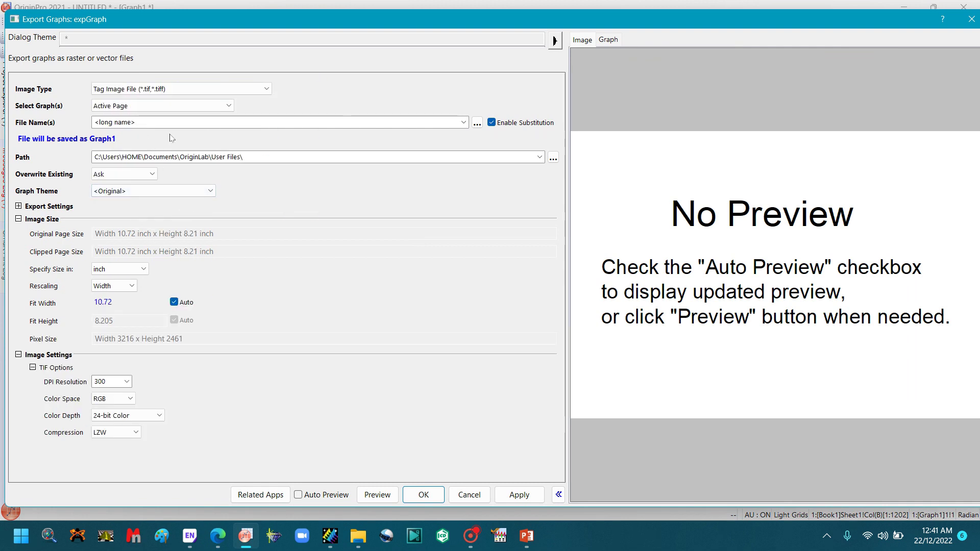
{"action": "left_click", "coordinate": [153, 123]}
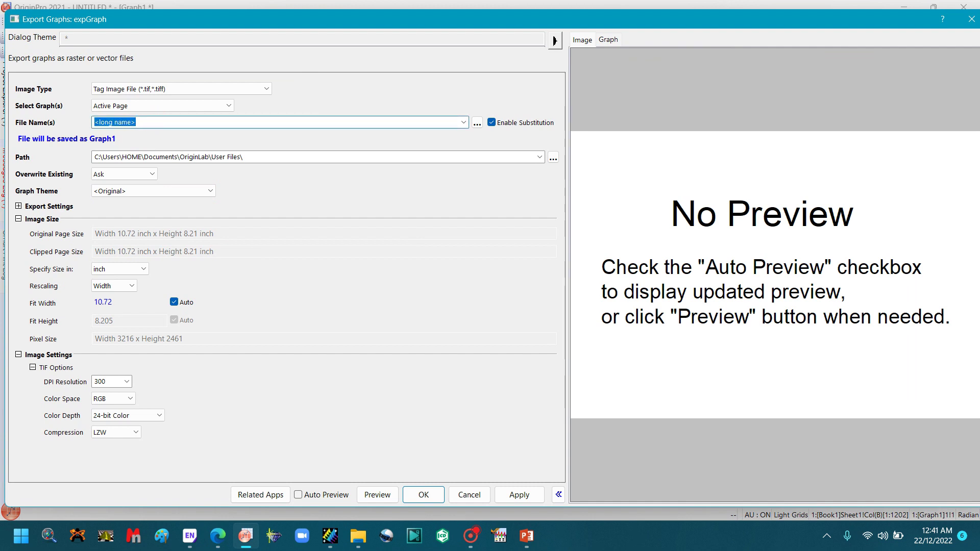
{"action": "type", "text": "h1"}
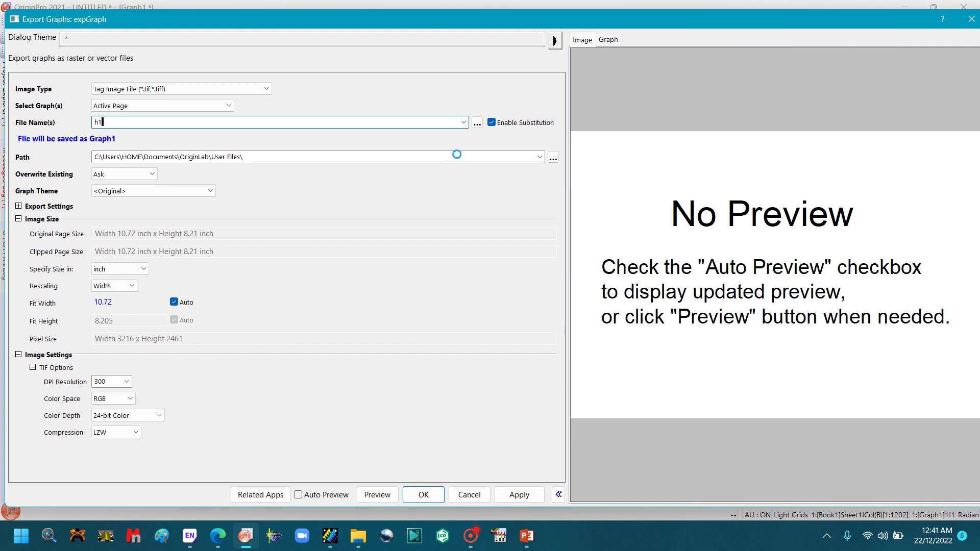
{"action": "left_click", "coordinate": [540, 158]}
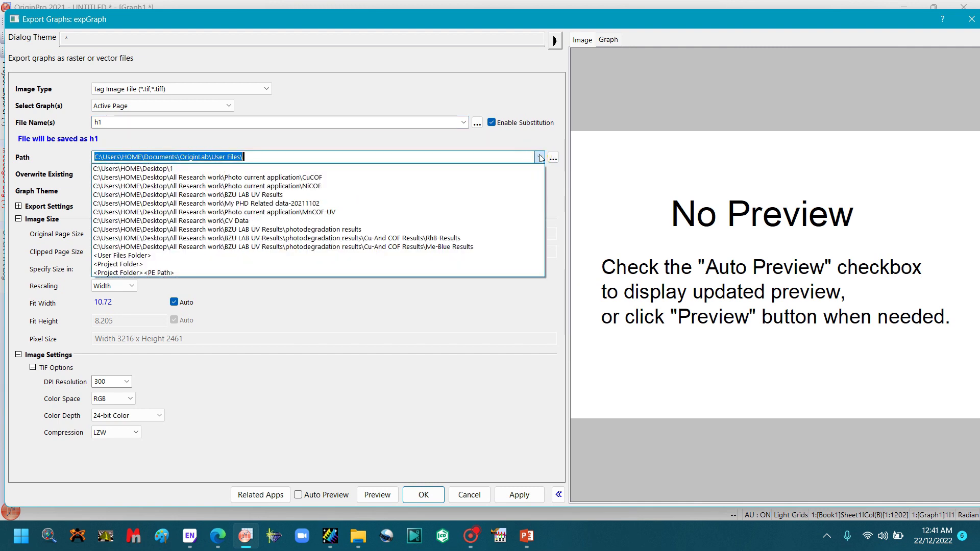
{"action": "left_click", "coordinate": [193, 170]}
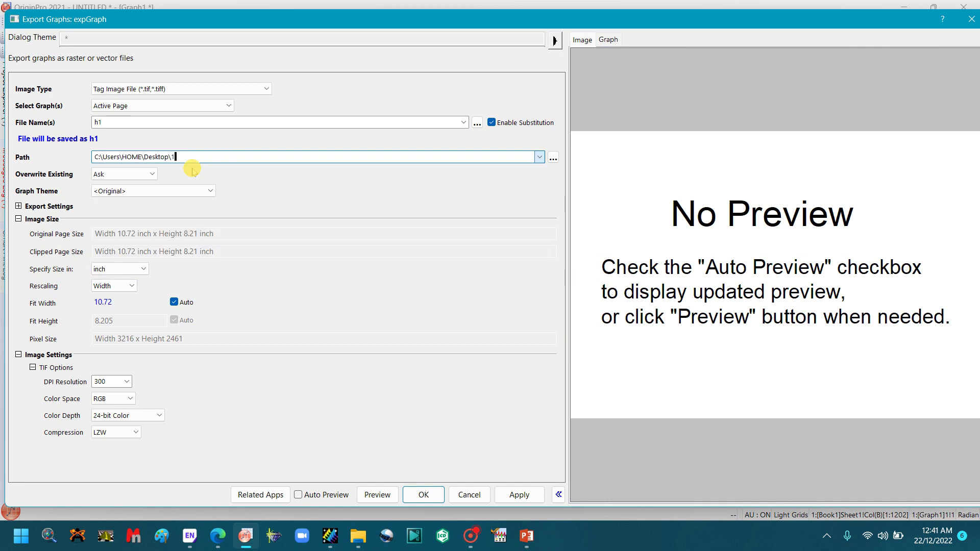
{"action": "left_click", "coordinate": [553, 160]}
Confirm the export to save the graph as the TIFF file h1.
{"action": "left_click", "coordinate": [434, 492]}
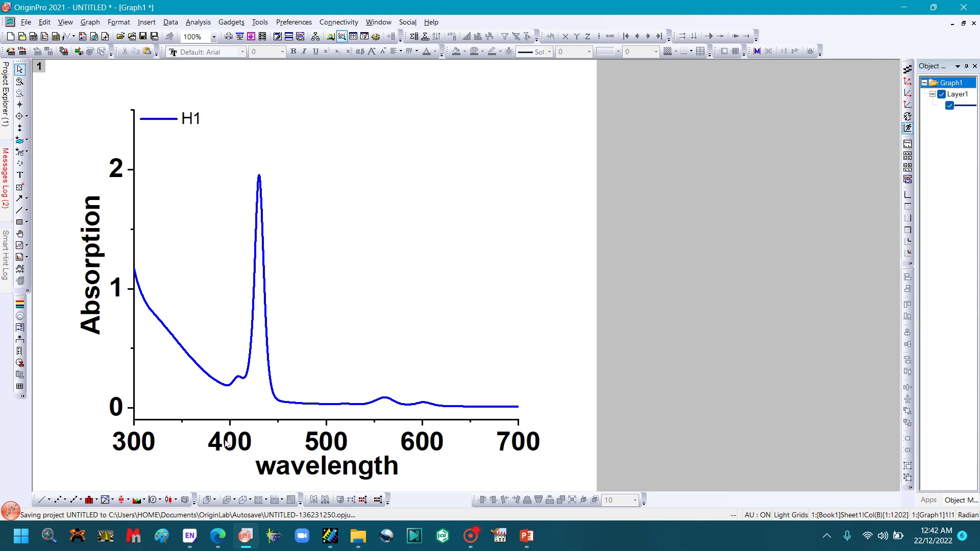
Set the x-axis scale from 400 to 460 with major ticks every 20.
{"action": "left_click", "coordinate": [227, 443]}
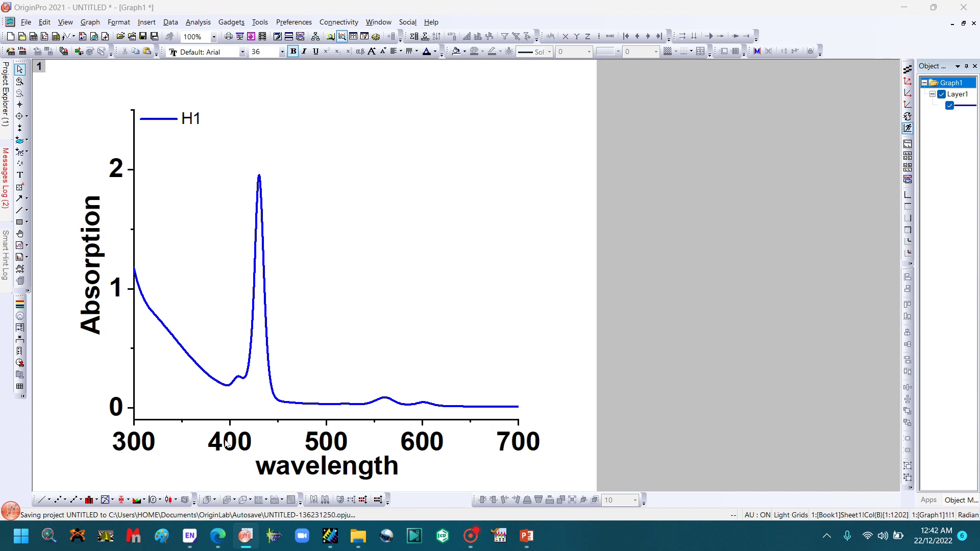
{"action": "double_click", "coordinate": [227, 442]}
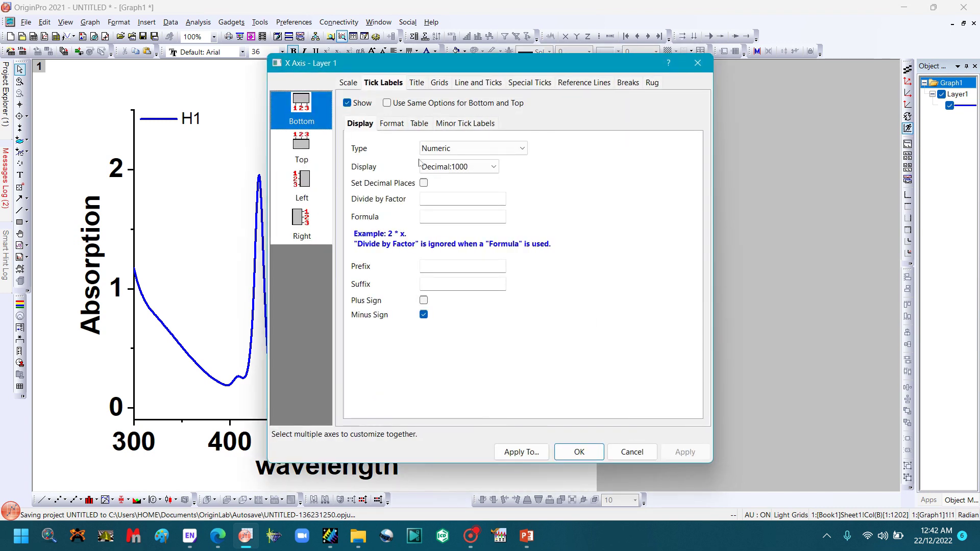
{"action": "left_click", "coordinate": [352, 84]}
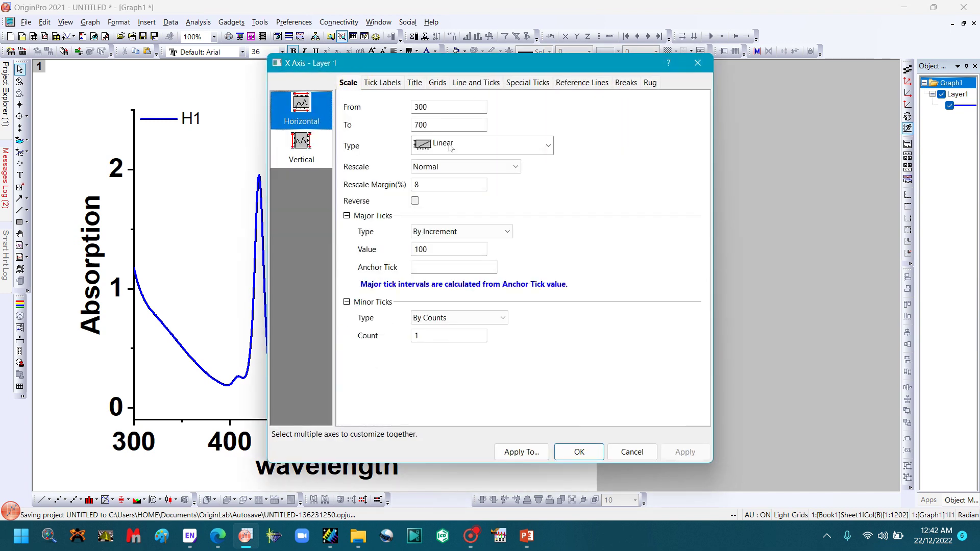
{"action": "left_click", "coordinate": [430, 107]}
{"action": "type", "text": "400"}
{"action": "left_click", "coordinate": [430, 125]}
{"action": "type", "text": "460"}
{"action": "left_click", "coordinate": [431, 249]}
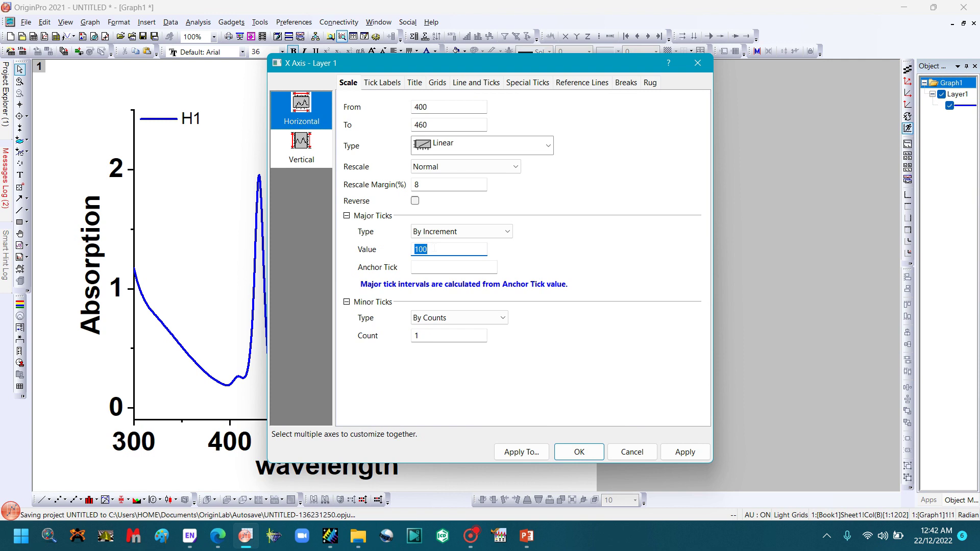
{"action": "type", "text": "20"}
{"action": "left_click", "coordinate": [587, 453]}
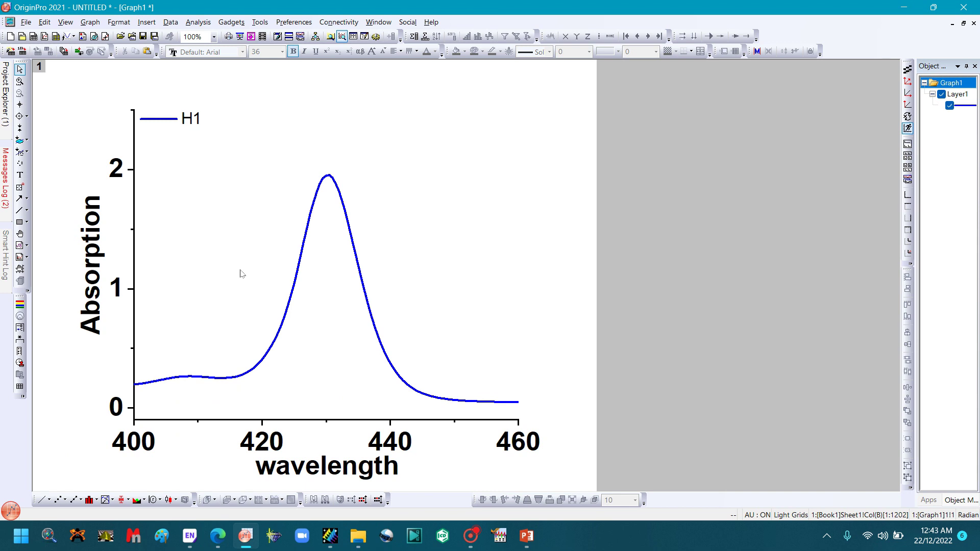
Delete the H1 legend, the y-axis line, the y tick labels and the Absorption title.
{"action": "left_click", "coordinate": [185, 125]}
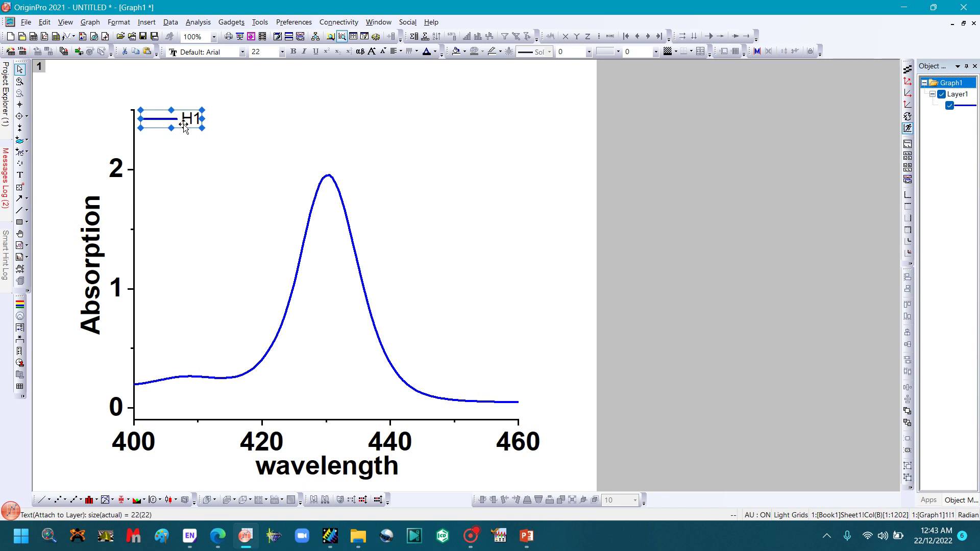
{"action": "key", "text": "Delete"}
{"action": "left_click", "coordinate": [133, 224]}
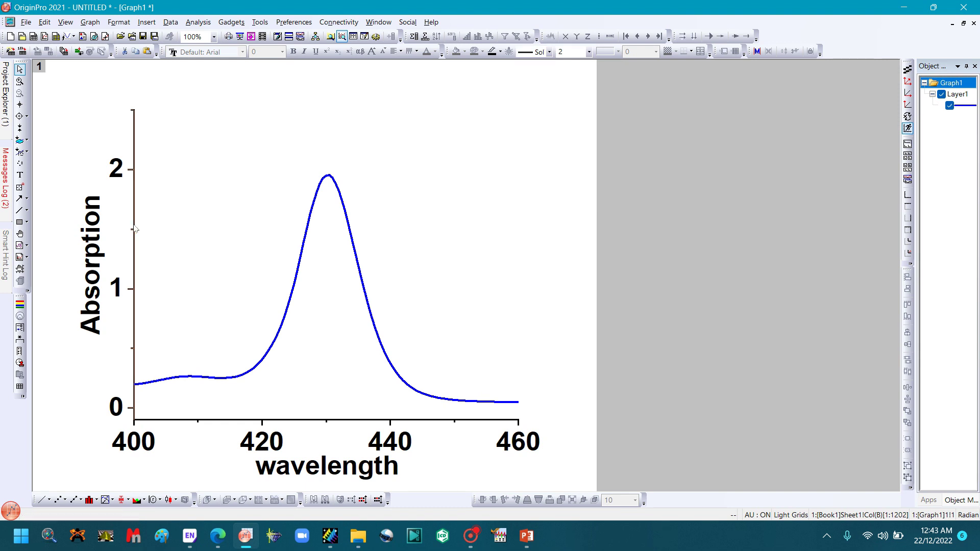
{"action": "key", "text": "Delete"}
{"action": "left_click", "coordinate": [117, 287]}
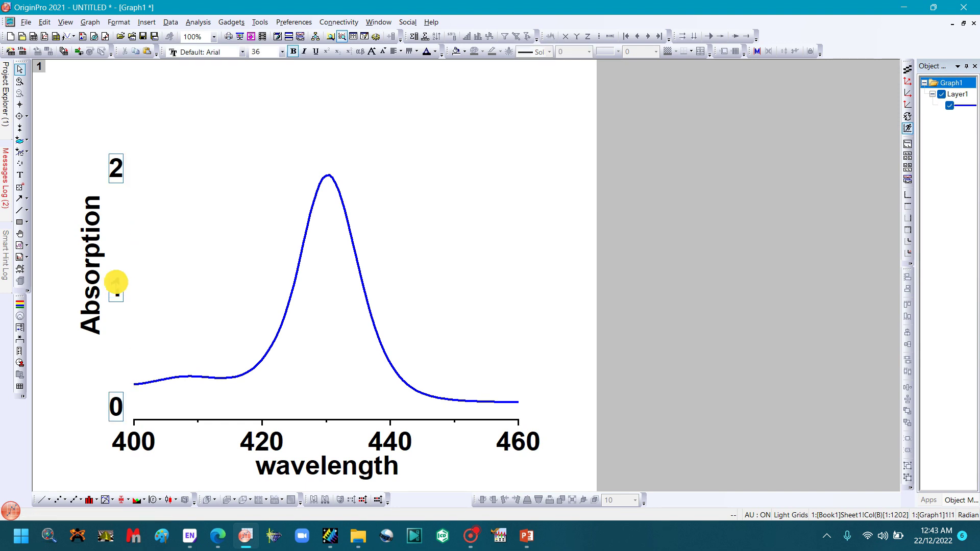
{"action": "key", "text": "Delete"}
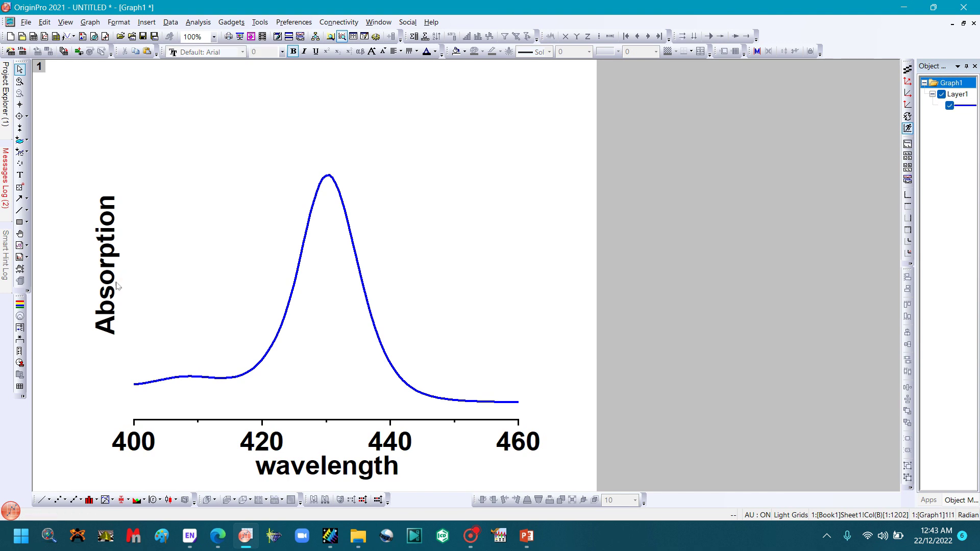
{"action": "left_click", "coordinate": [109, 292]}
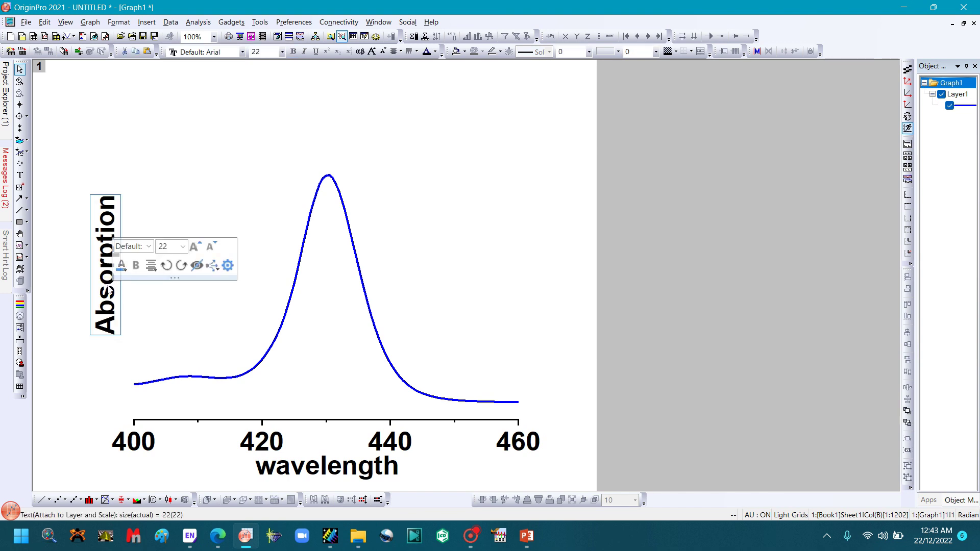
{"action": "key", "text": "Delete"}
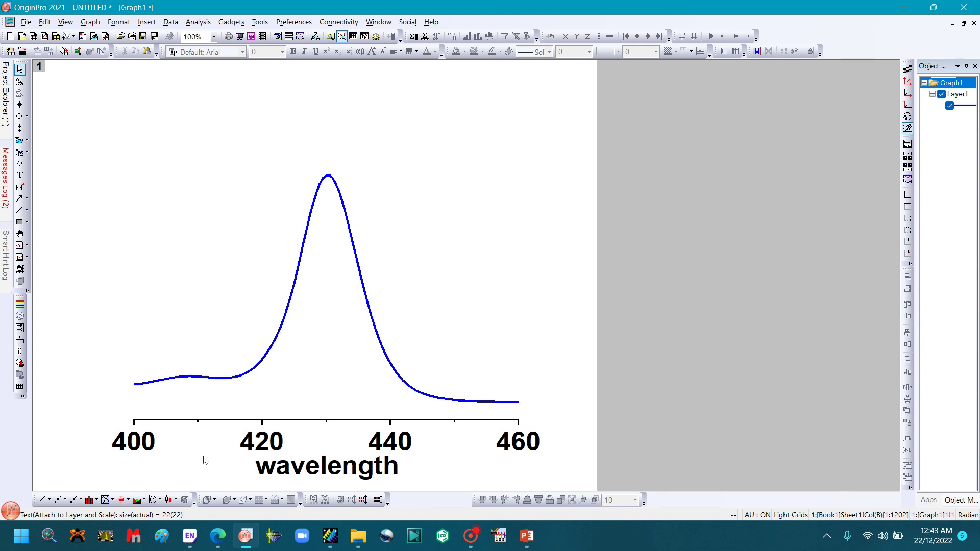
Export the zoomed graph with the existing TIFF settings under the file name 'h1 zoom'.
{"action": "left_click", "coordinate": [26, 22]}
{"action": "mouse_move", "coordinate": [74, 232]}
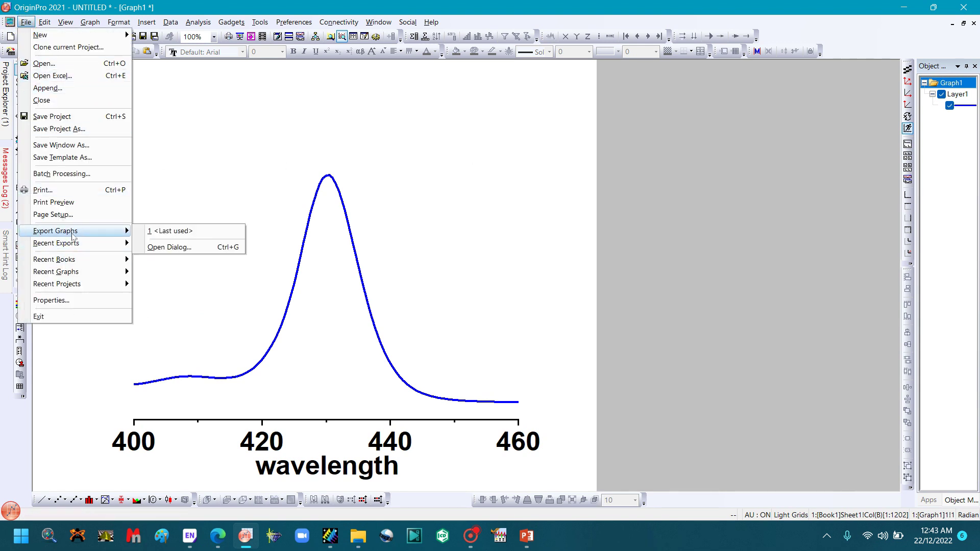
{"action": "left_click", "coordinate": [184, 248]}
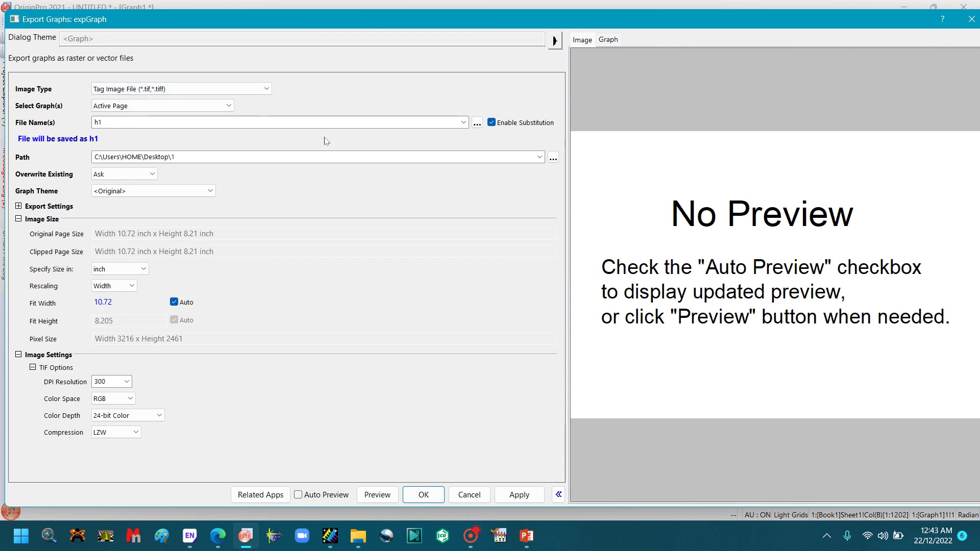
{"action": "left_click", "coordinate": [122, 119]}
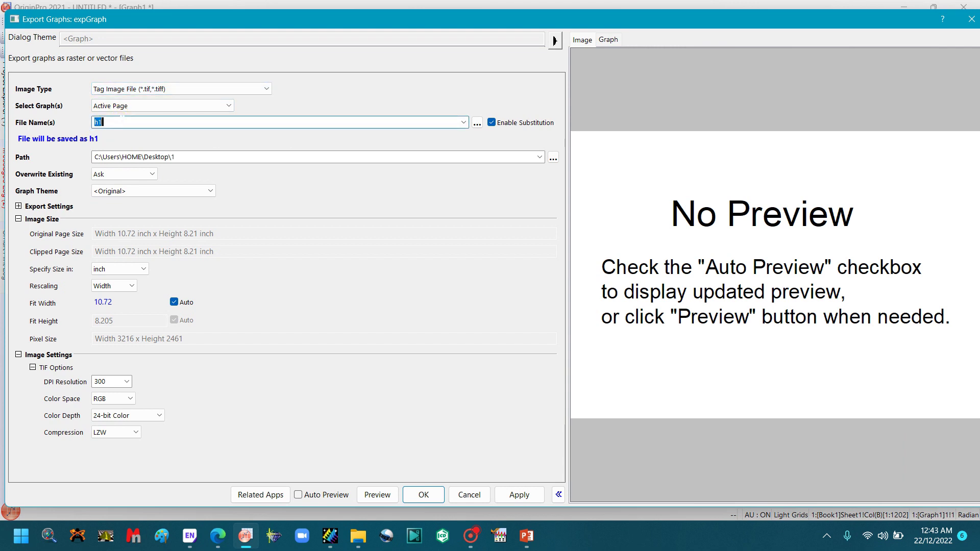
{"action": "left_click", "coordinate": [122, 119]}
{"action": "type", "text": "zoom"}
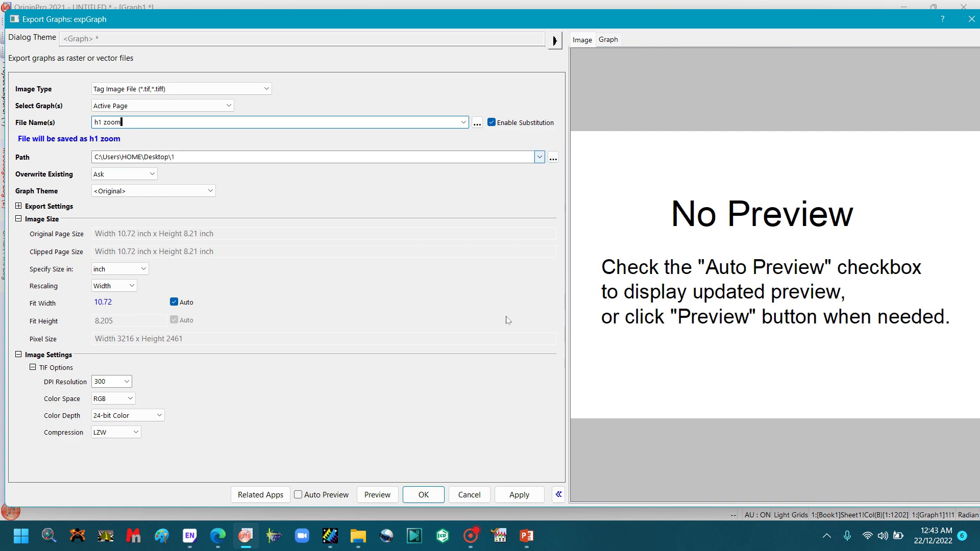
{"action": "left_click", "coordinate": [423, 494]}
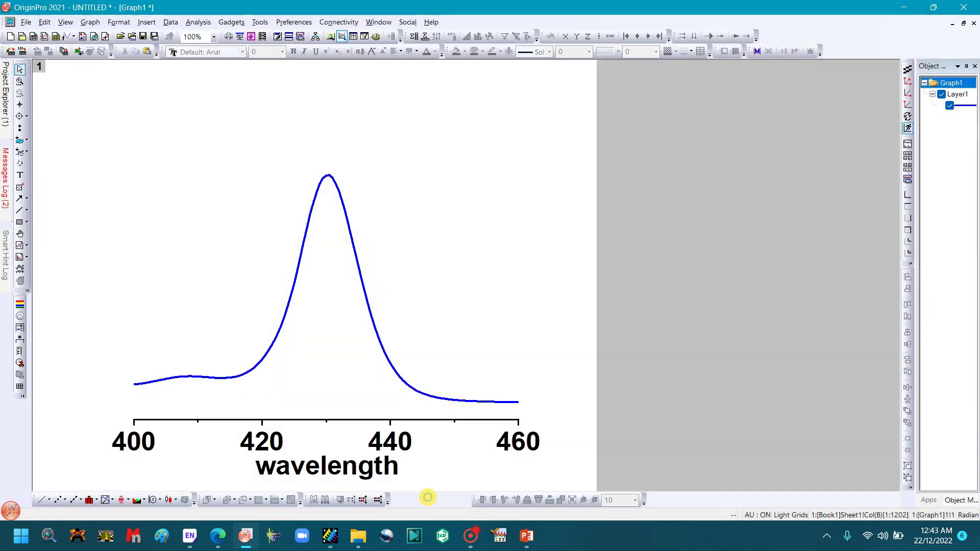
Look over folder 1 for h1 zoom, then switch to the blank PowerPoint presentation.
{"action": "key", "text": "alt+Tab"}
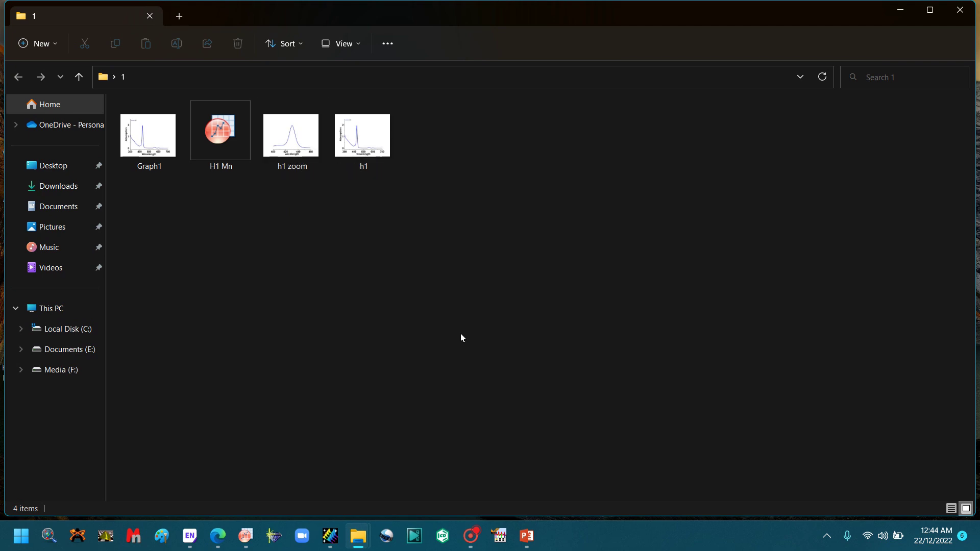
{"action": "left_click", "coordinate": [526, 535]}
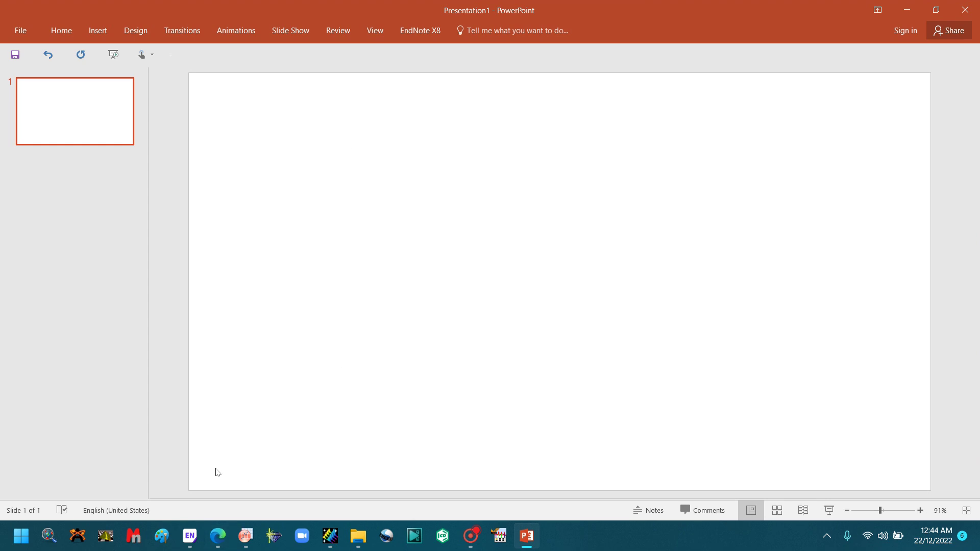
Pick the h1 full-spectrum image in folder 1 and go back to the presentation.
{"action": "mouse_move", "coordinate": [344, 547]}
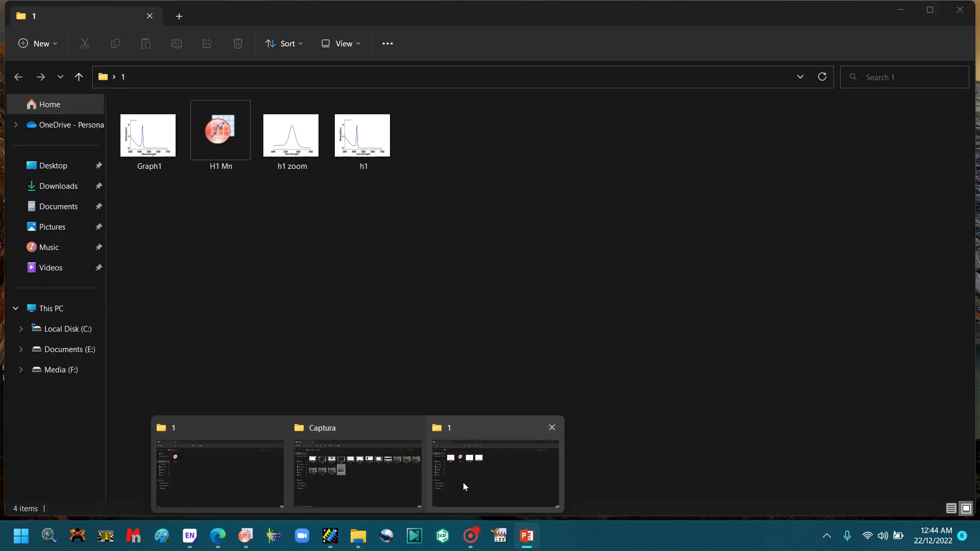
{"action": "left_click", "coordinate": [463, 482]}
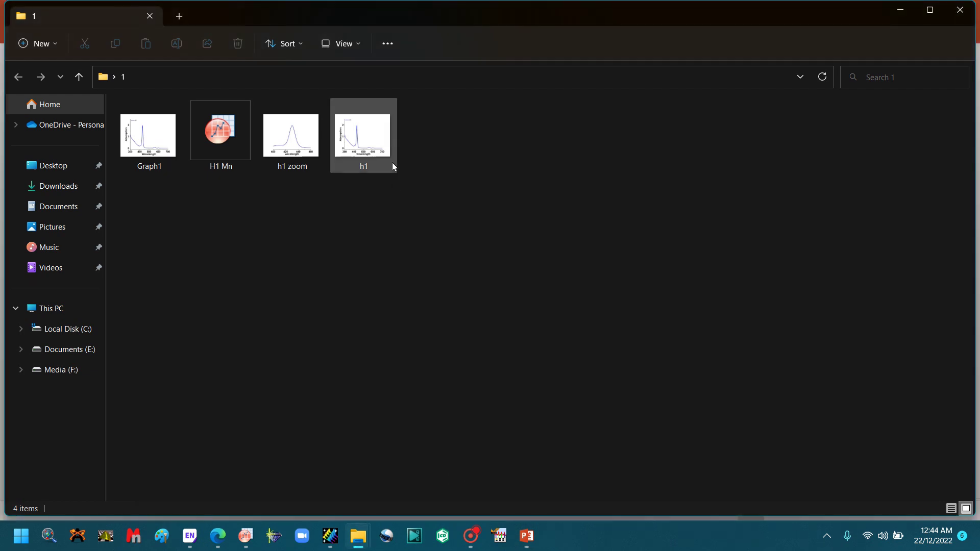
{"action": "double_click", "coordinate": [360, 131]}
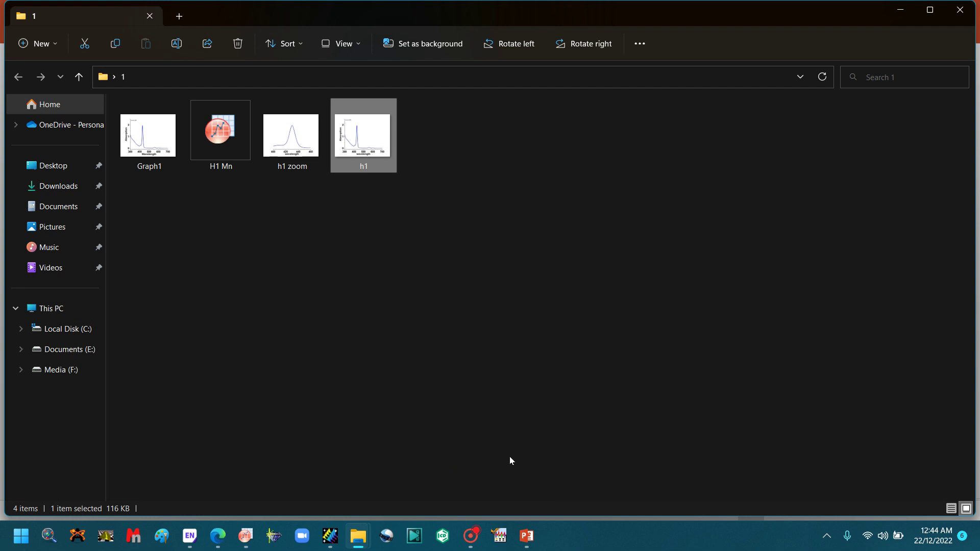
{"action": "left_click", "coordinate": [530, 536]}
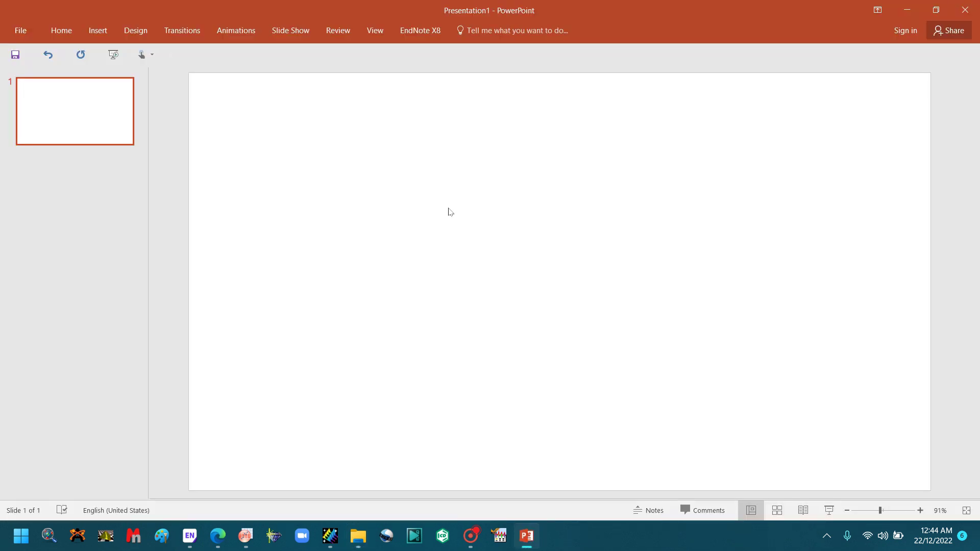
Paste the h1 spectrum, crop off its empty margins, and place it slightly enlarged at upper left.
{"action": "key", "text": "ctrl+v"}
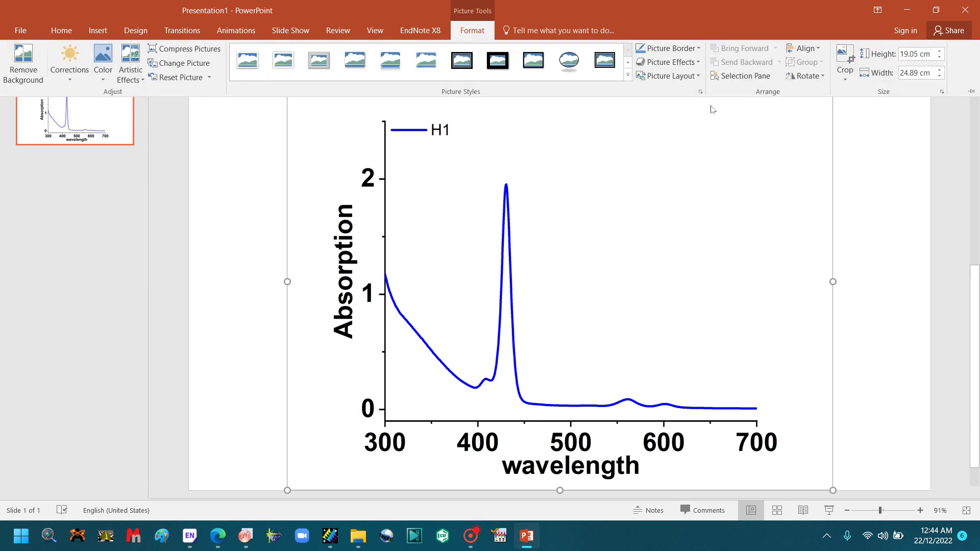
{"action": "left_click", "coordinate": [841, 51]}
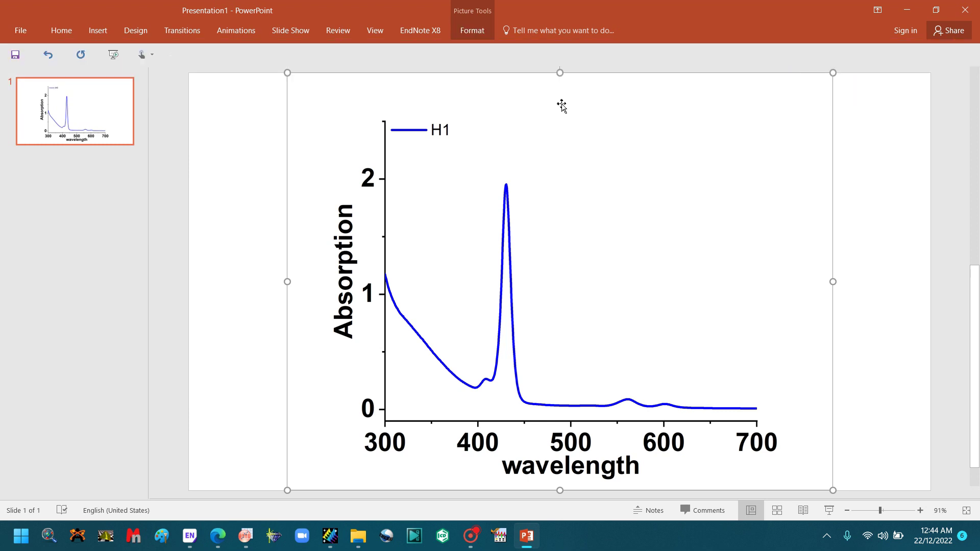
{"action": "left_click_drag", "start_coordinate": [560, 489], "coordinate": [561, 481]}
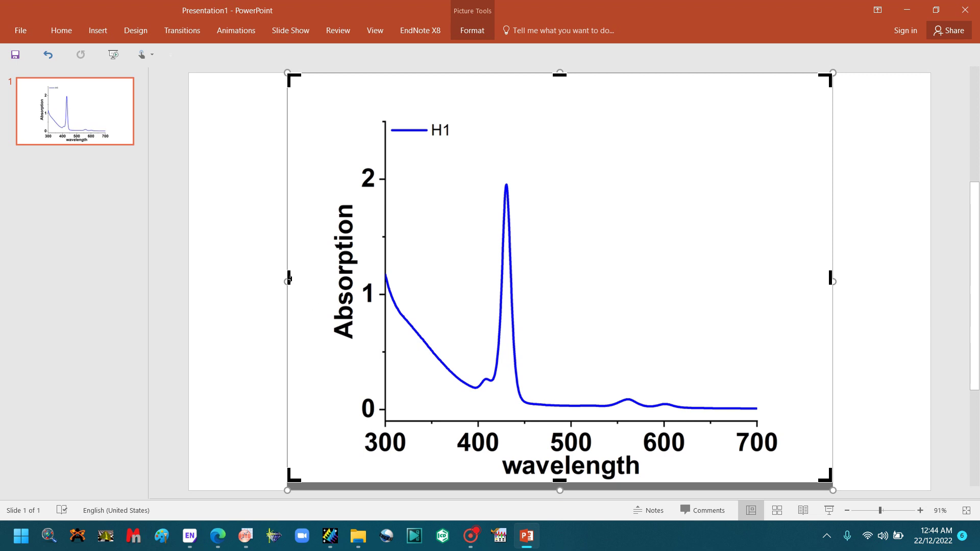
{"action": "left_click_drag", "start_coordinate": [289, 278], "coordinate": [330, 279]}
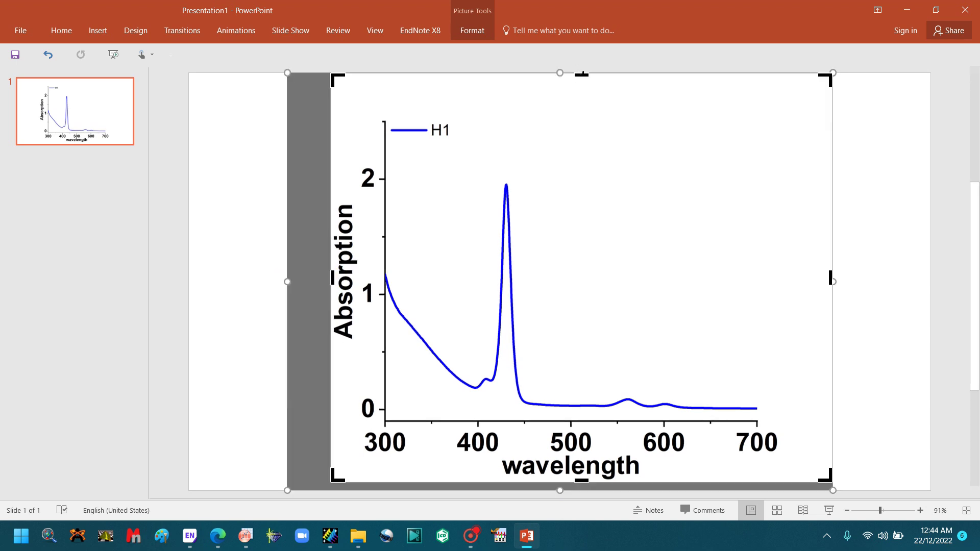
{"action": "left_click_drag", "start_coordinate": [582, 74], "coordinate": [581, 116]}
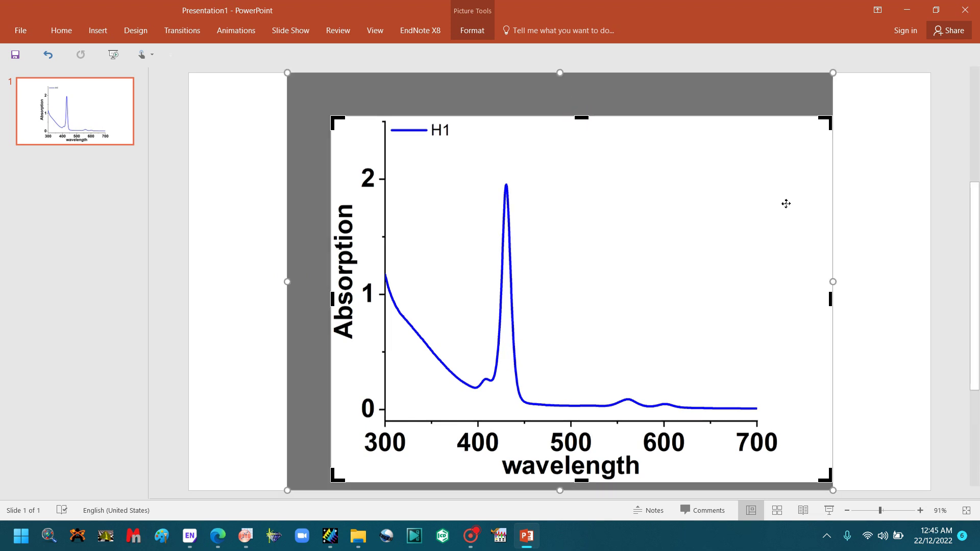
{"action": "left_click_drag", "start_coordinate": [831, 299], "coordinate": [780, 286]}
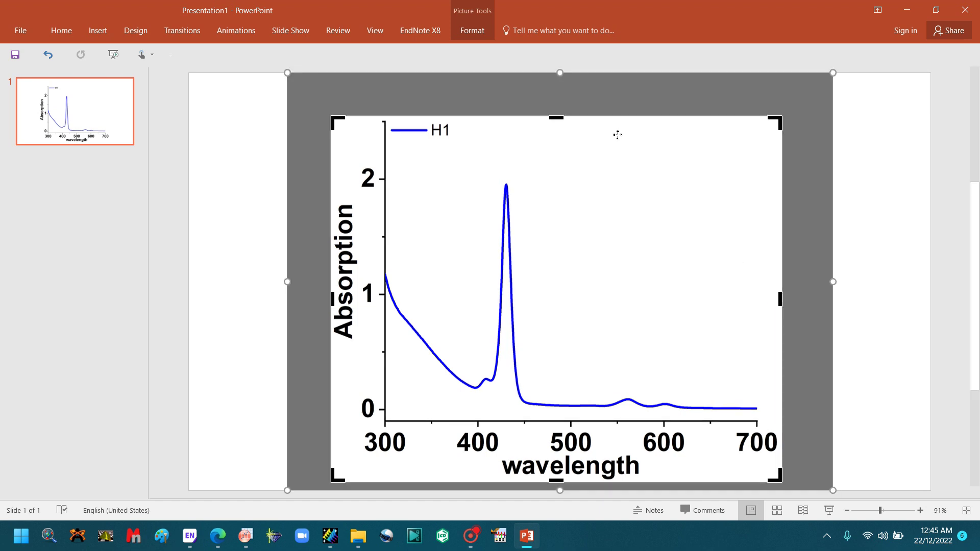
{"action": "left_click", "coordinate": [479, 37]}
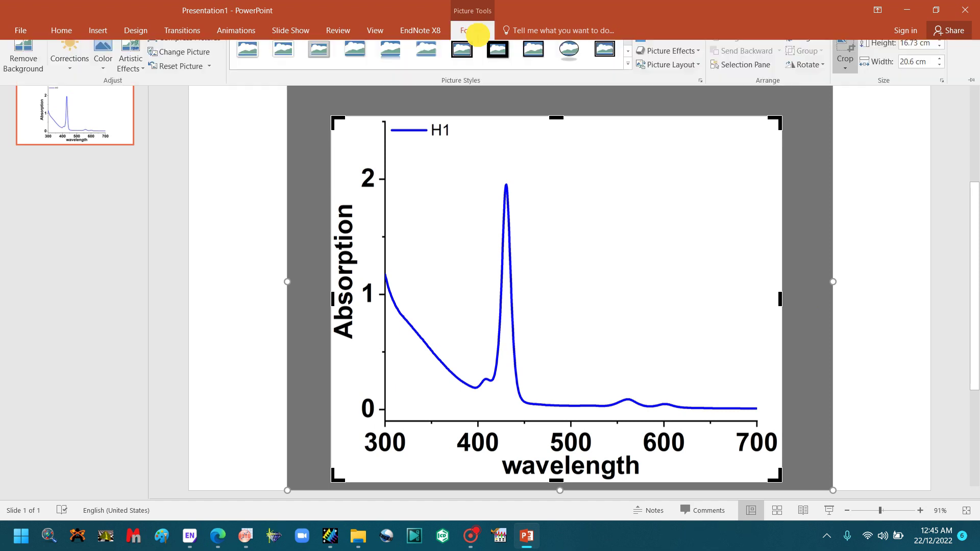
{"action": "left_click", "coordinate": [839, 48]}
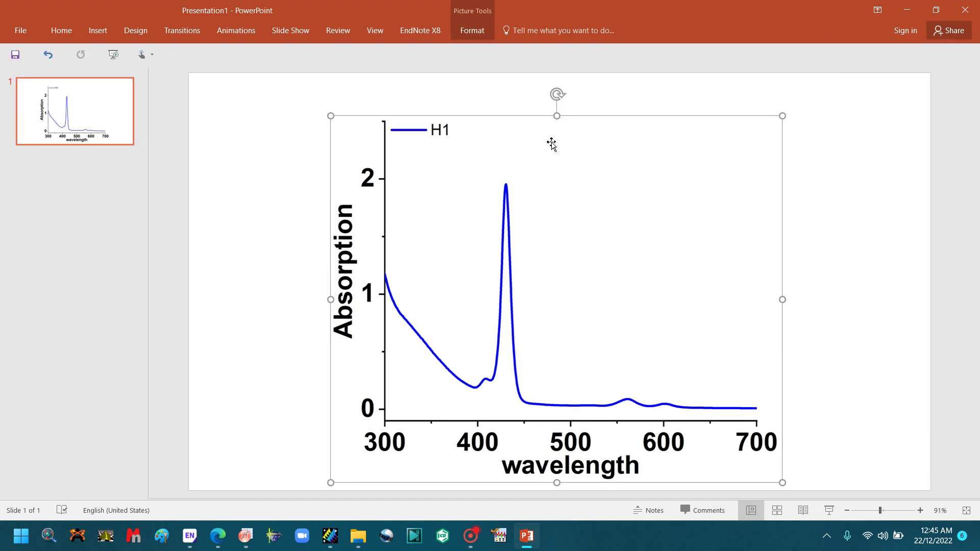
{"action": "left_click_drag", "start_coordinate": [551, 145], "coordinate": [418, 125]}
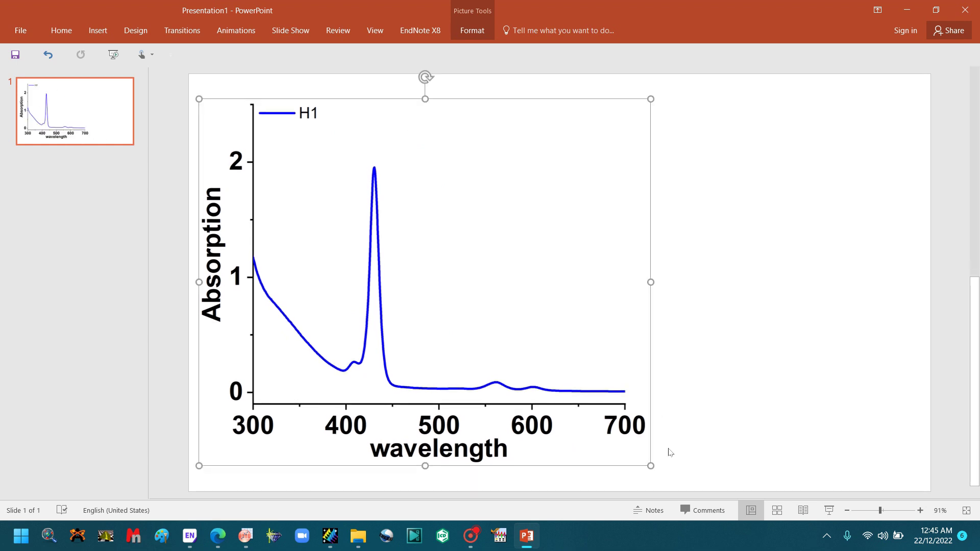
{"action": "left_click_drag", "start_coordinate": [651, 464], "coordinate": [654, 479]}
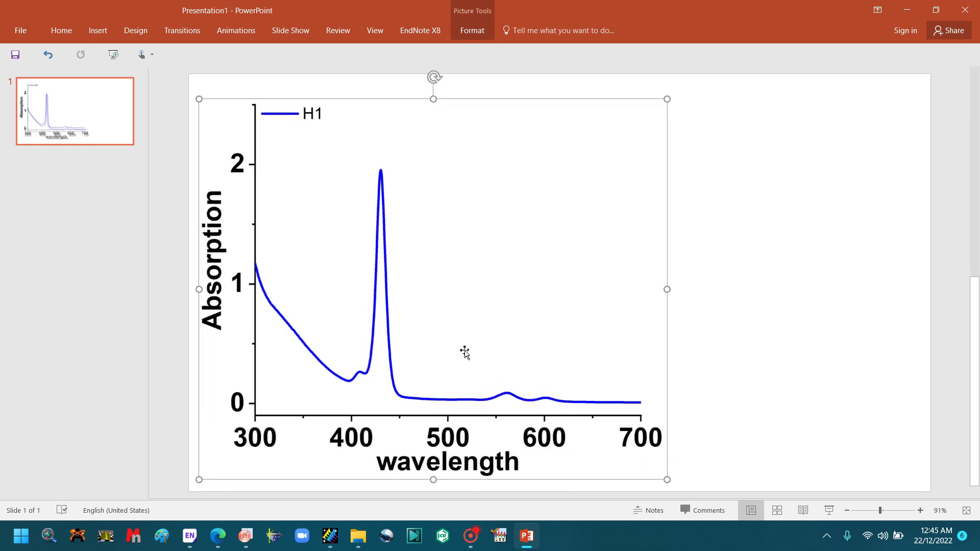
Take the h1 zoom image from folder 1 and paste it onto the slide.
{"action": "left_click", "coordinate": [680, 241]}
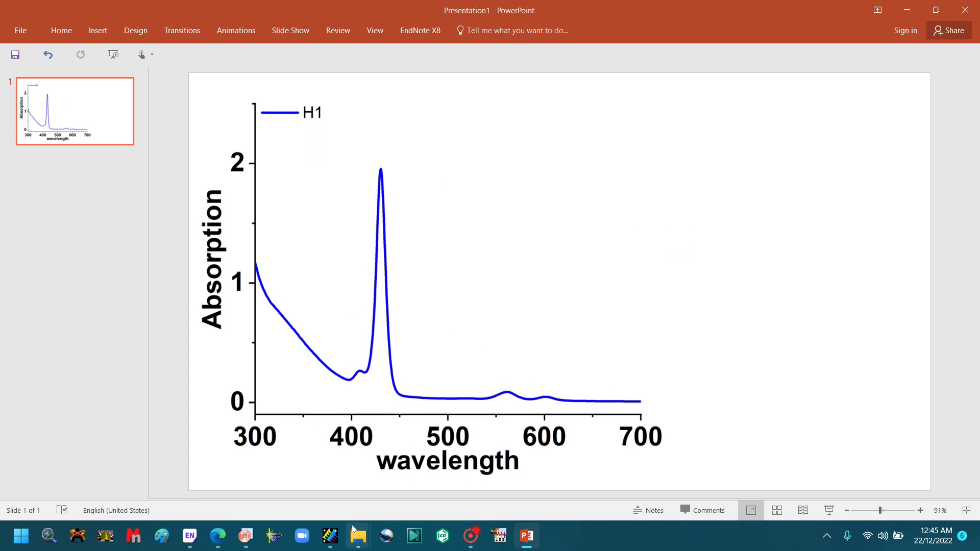
{"action": "mouse_move", "coordinate": [357, 536]}
{"action": "left_click", "coordinate": [495, 471]}
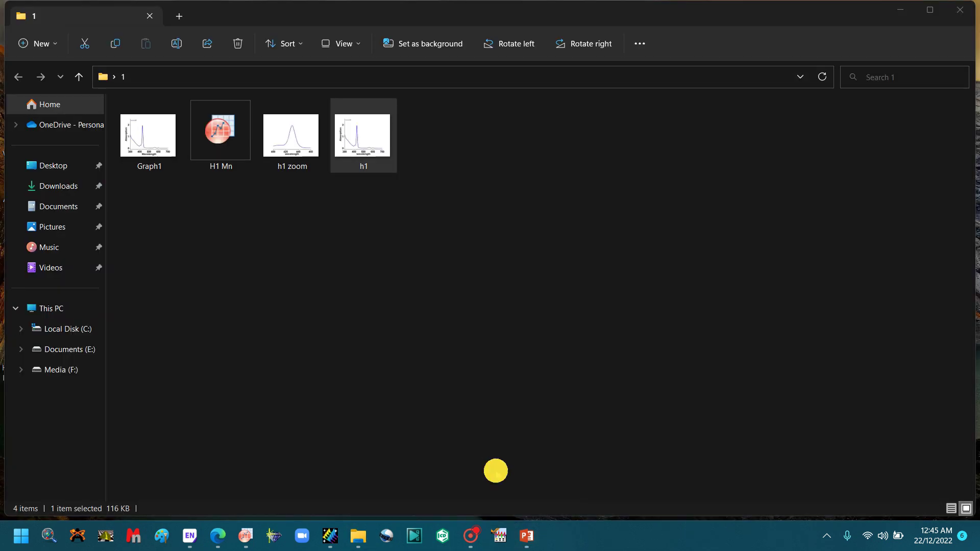
{"action": "left_click", "coordinate": [287, 149]}
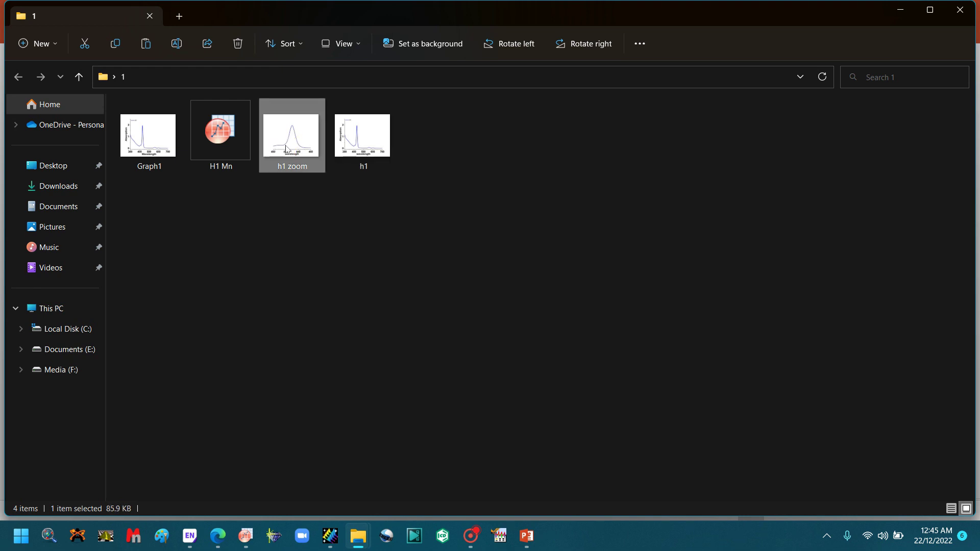
{"action": "left_click", "coordinate": [526, 536]}
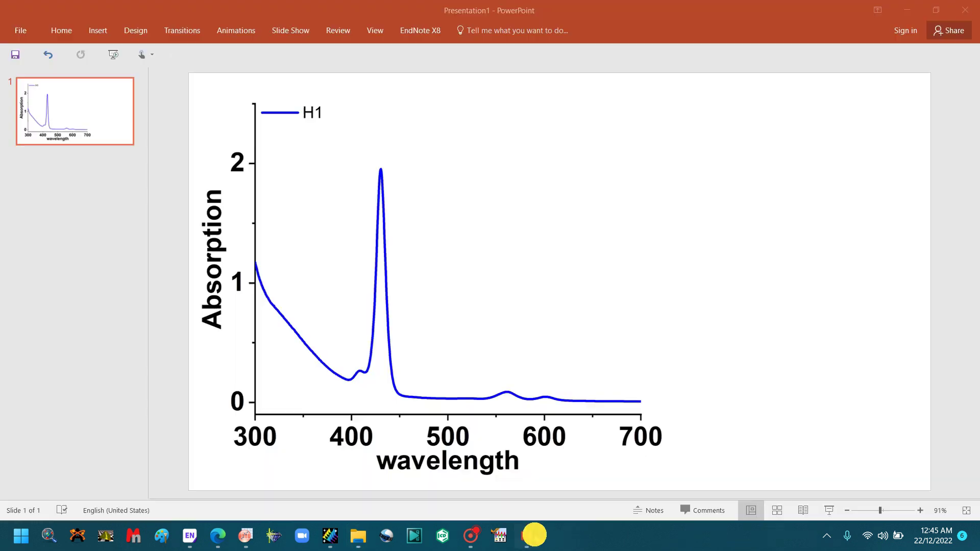
{"action": "key", "text": "ctrl+v"}
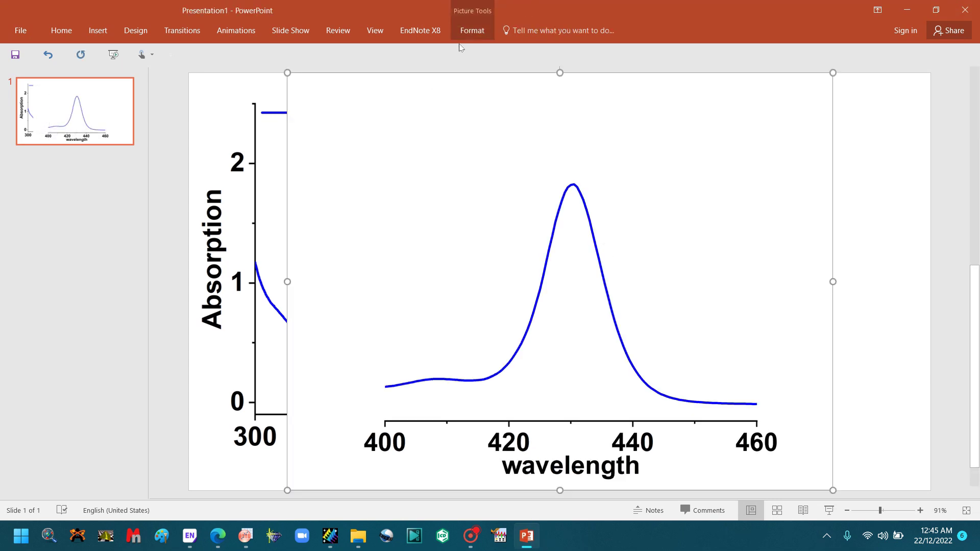
Crop the zoomed graph's bottom, left, top and right edges down to the plot.
{"action": "left_click", "coordinate": [462, 31]}
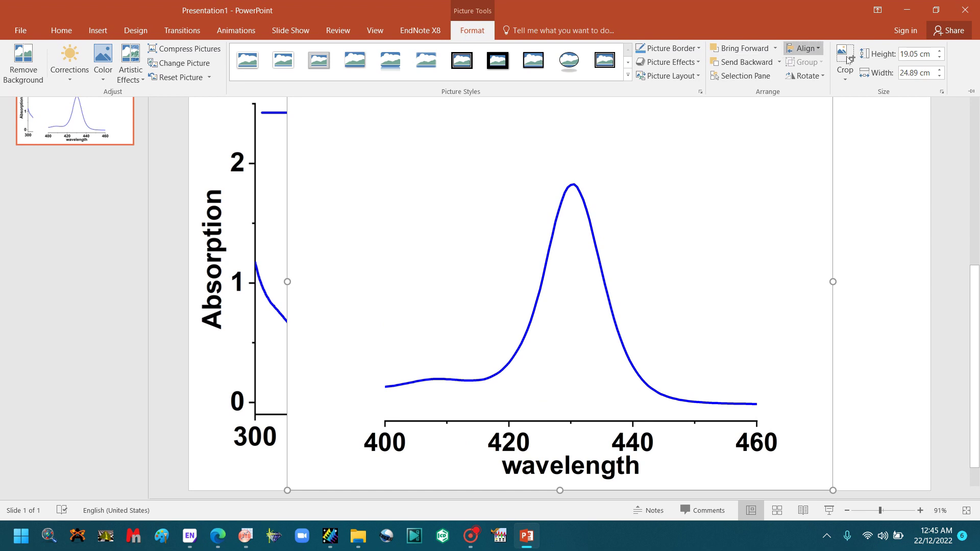
{"action": "left_click", "coordinate": [844, 54]}
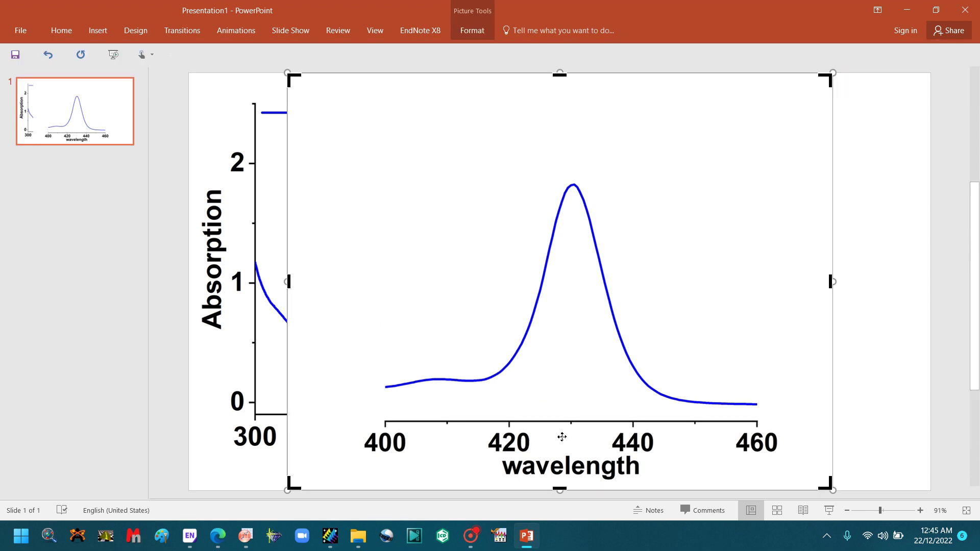
{"action": "left_click_drag", "start_coordinate": [559, 489], "coordinate": [559, 481]}
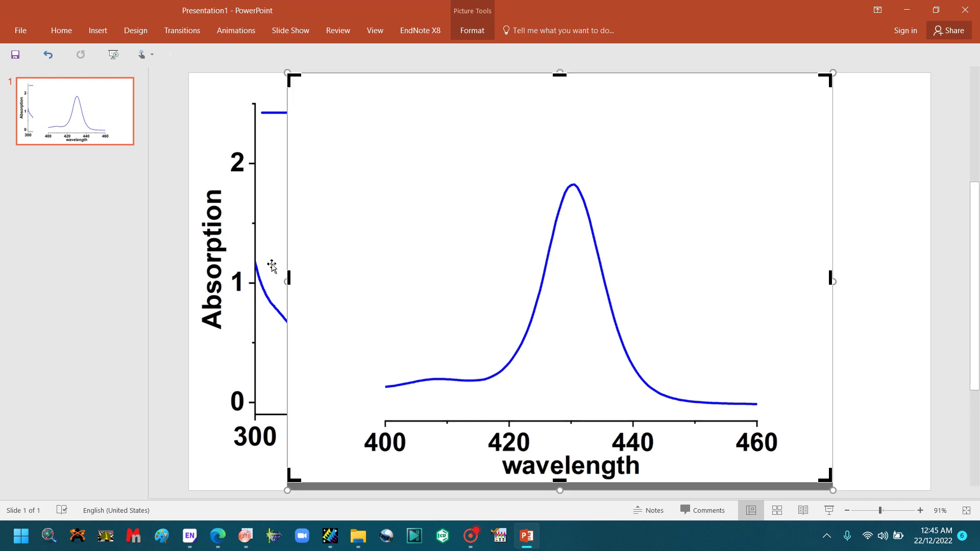
{"action": "left_click_drag", "start_coordinate": [287, 278], "coordinate": [361, 284]}
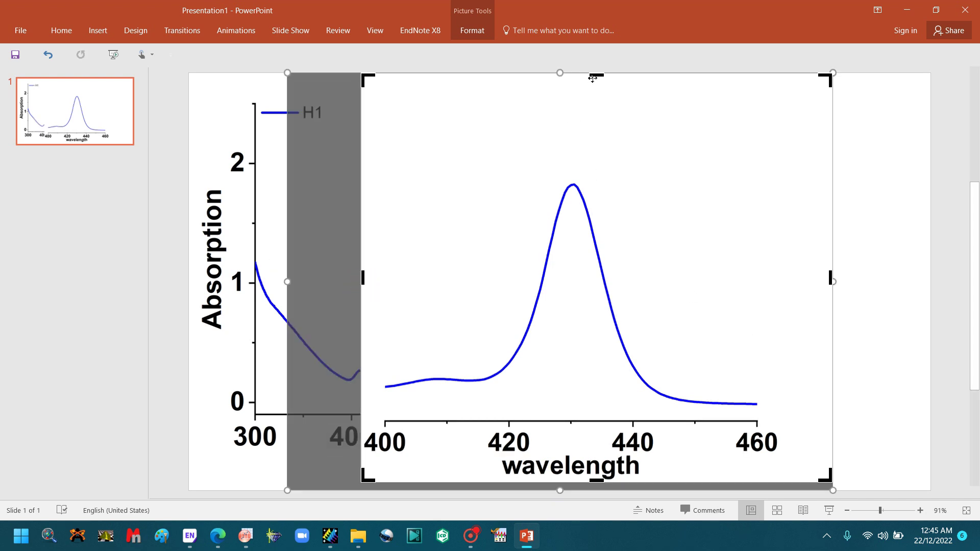
{"action": "left_click_drag", "start_coordinate": [591, 77], "coordinate": [601, 181]}
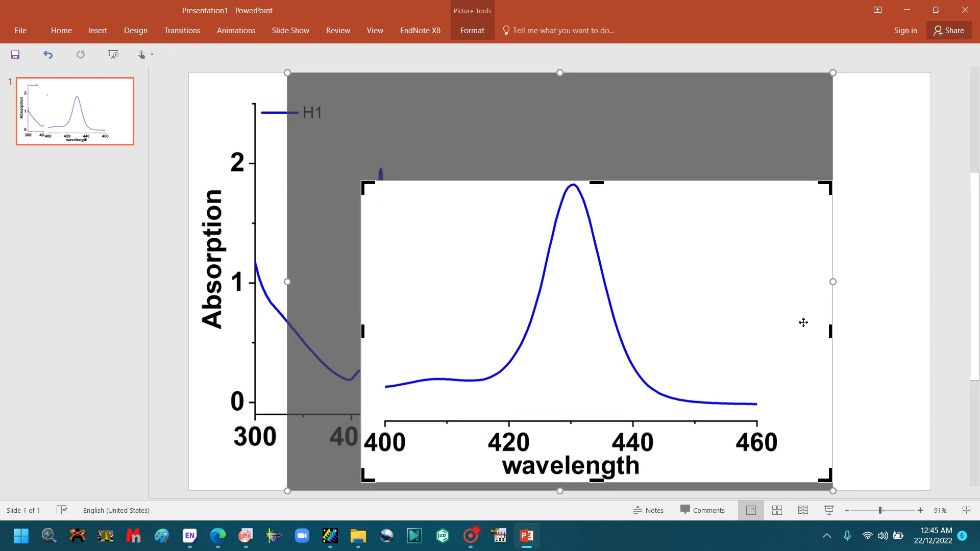
{"action": "left_click_drag", "start_coordinate": [827, 333], "coordinate": [778, 344]}
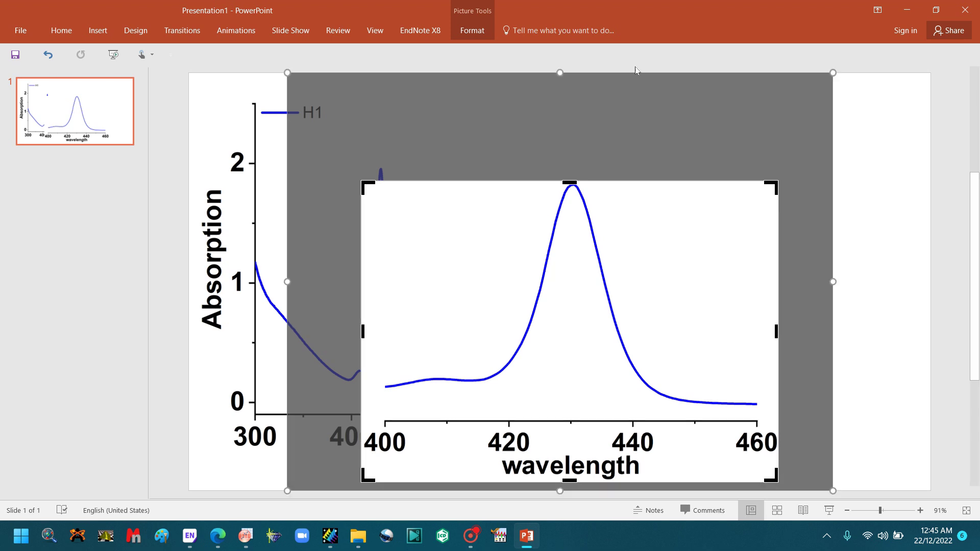
{"action": "left_click", "coordinate": [467, 31]}
{"action": "left_click", "coordinate": [845, 56]}
Shrink the zoomed graph and position it as an inset at the spectrum's upper right.
{"action": "left_click_drag", "start_coordinate": [778, 482], "coordinate": [623, 310]}
{"action": "left_click_drag", "start_coordinate": [569, 268], "coordinate": [573, 210]}
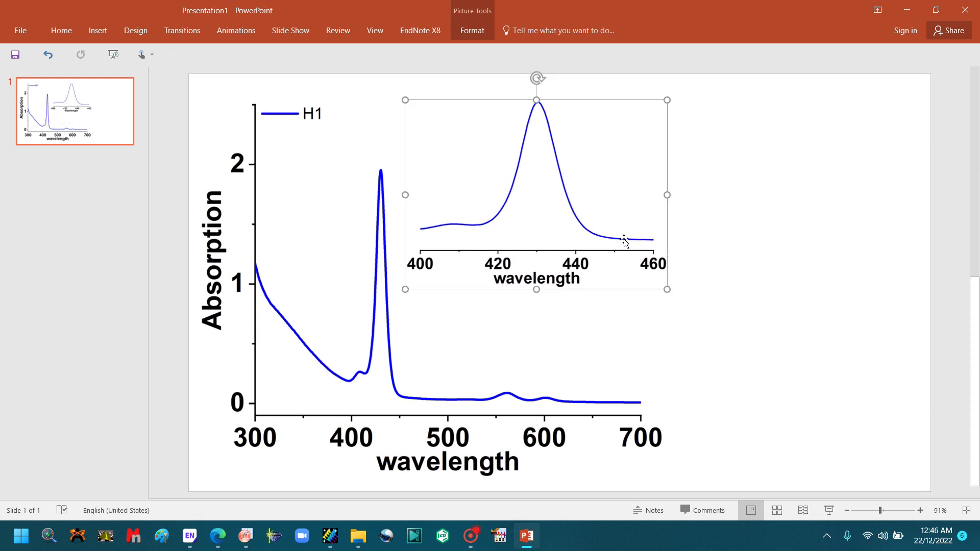
{"action": "left_click_drag", "start_coordinate": [641, 254], "coordinate": [625, 315]}
{"action": "left_click", "coordinate": [789, 387]}
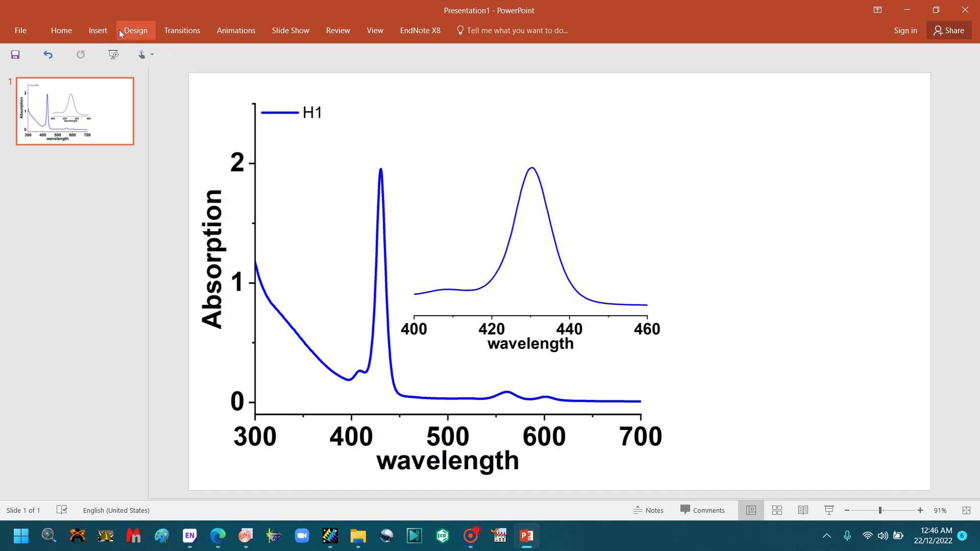
Draw a right-pointing block arrow just left of the inset's peak.
{"action": "left_click", "coordinate": [94, 35]}
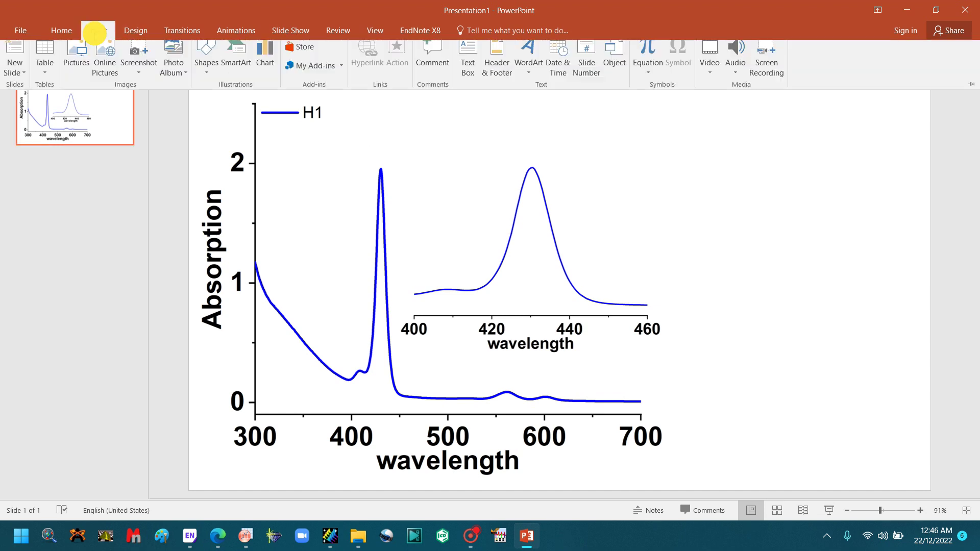
{"action": "left_click", "coordinate": [207, 63]}
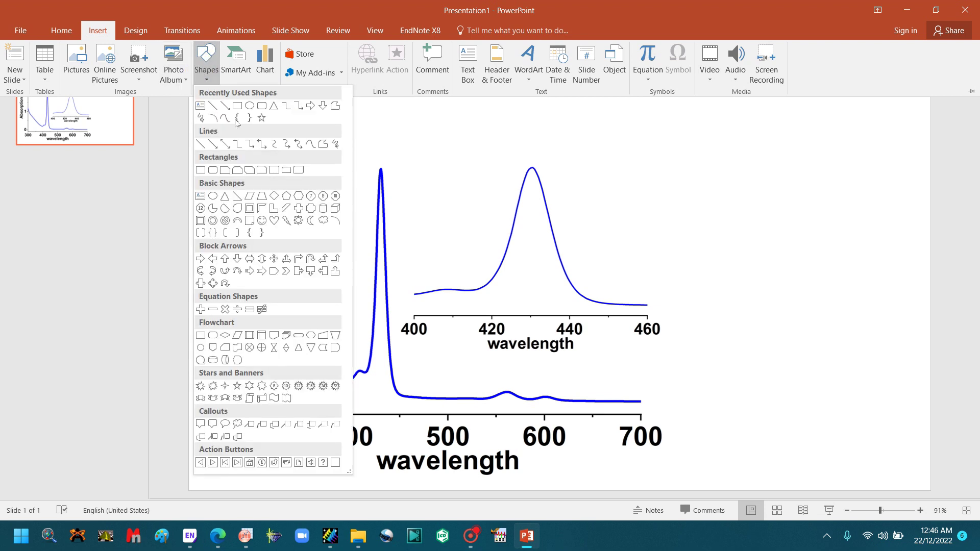
{"action": "left_click", "coordinate": [201, 259]}
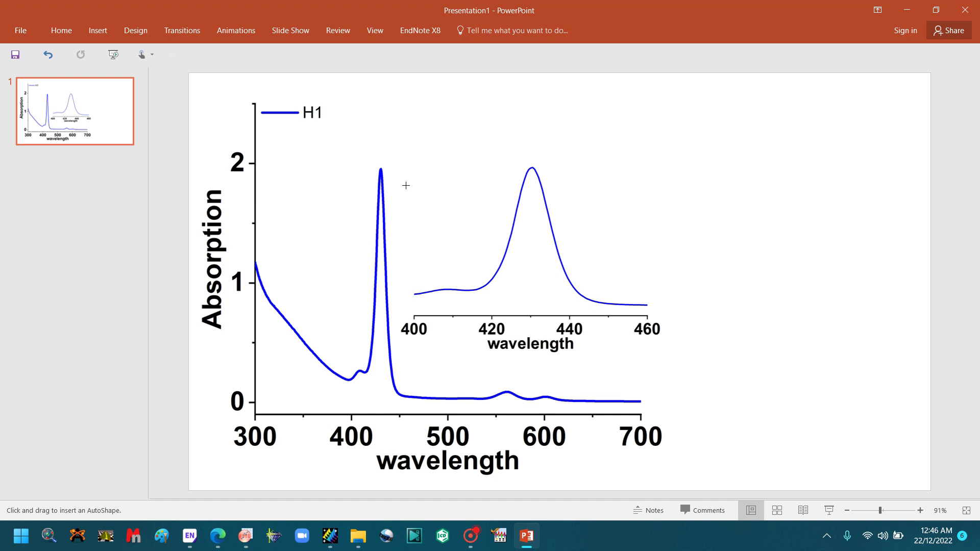
{"action": "left_click_drag", "start_coordinate": [405, 186], "coordinate": [464, 205]}
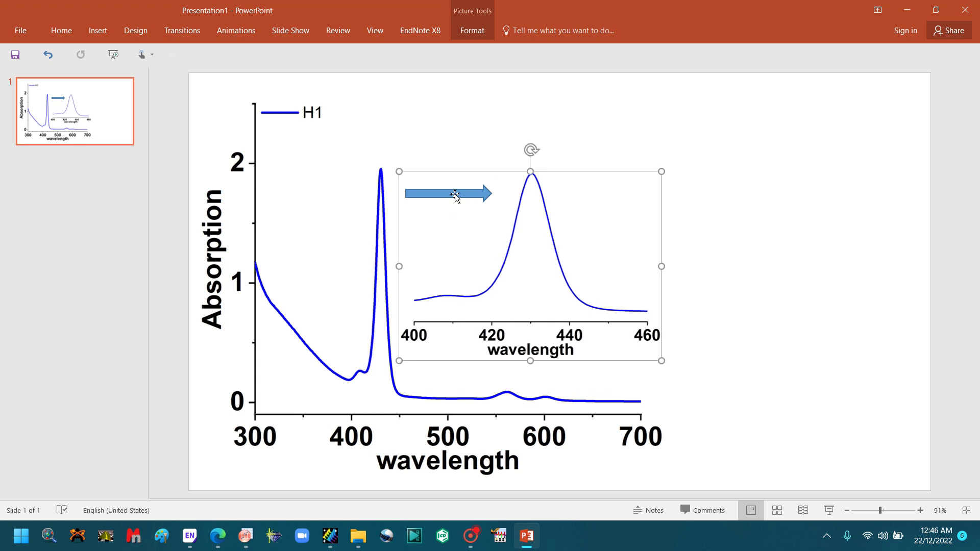
{"action": "left_click", "coordinate": [455, 191]}
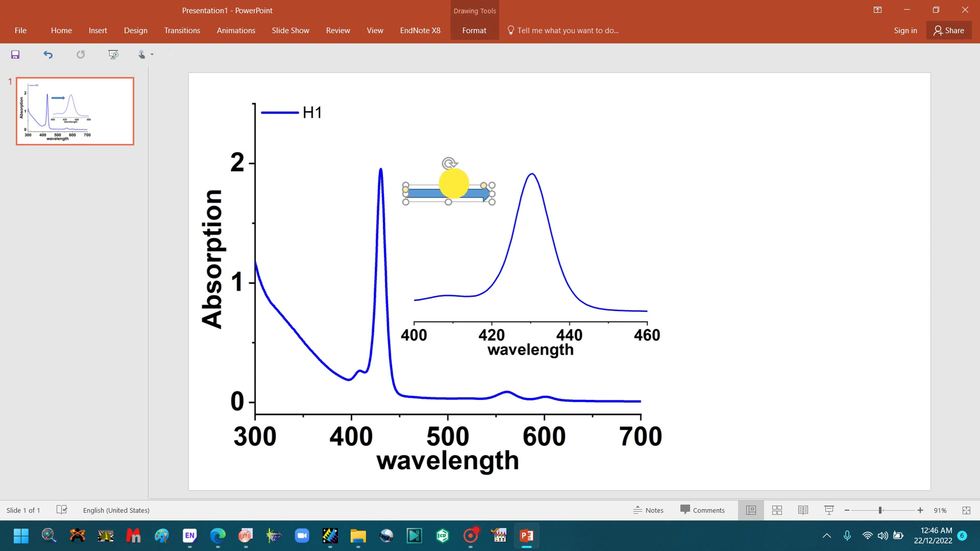
{"action": "left_click_drag", "start_coordinate": [440, 187], "coordinate": [441, 180]}
Give the arrow a red fill and a dark blue outline.
{"action": "right_click", "coordinate": [456, 188]}
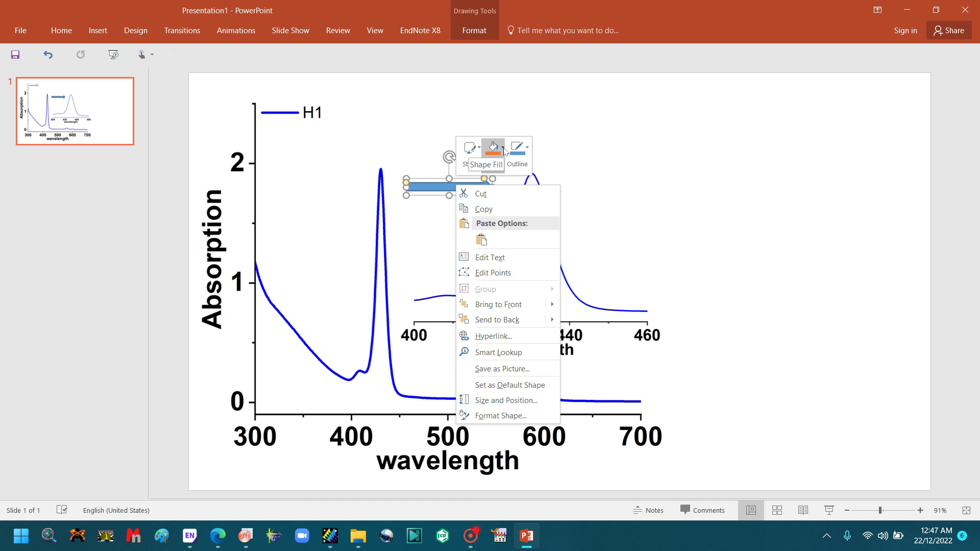
{"action": "left_click", "coordinate": [503, 149]}
{"action": "left_click", "coordinate": [497, 262]}
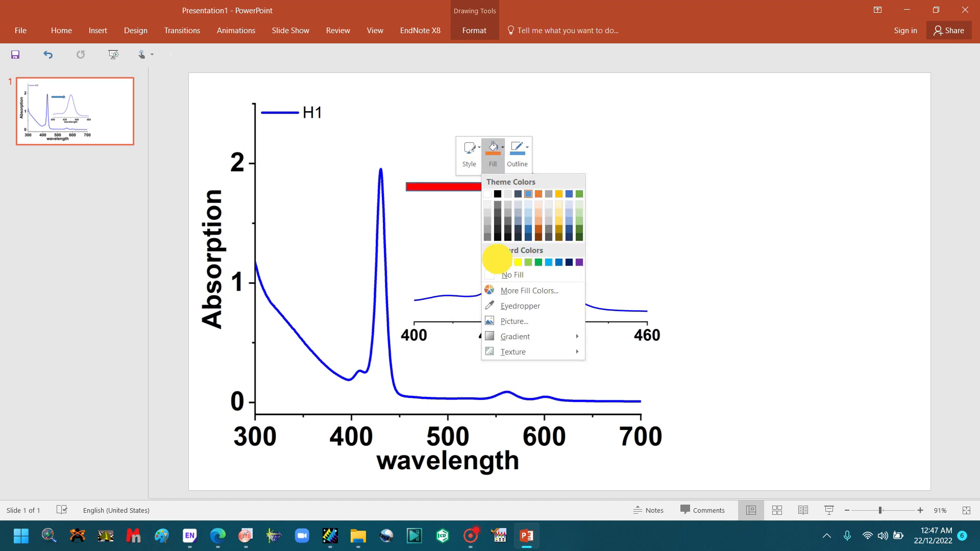
{"action": "left_click", "coordinate": [528, 149]}
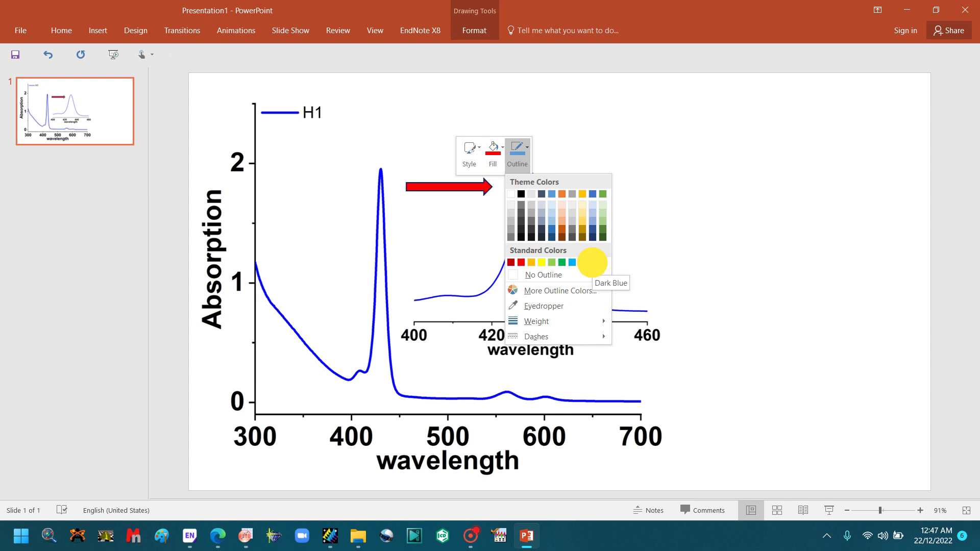
{"action": "left_click", "coordinate": [592, 262]}
{"action": "left_click", "coordinate": [676, 263]}
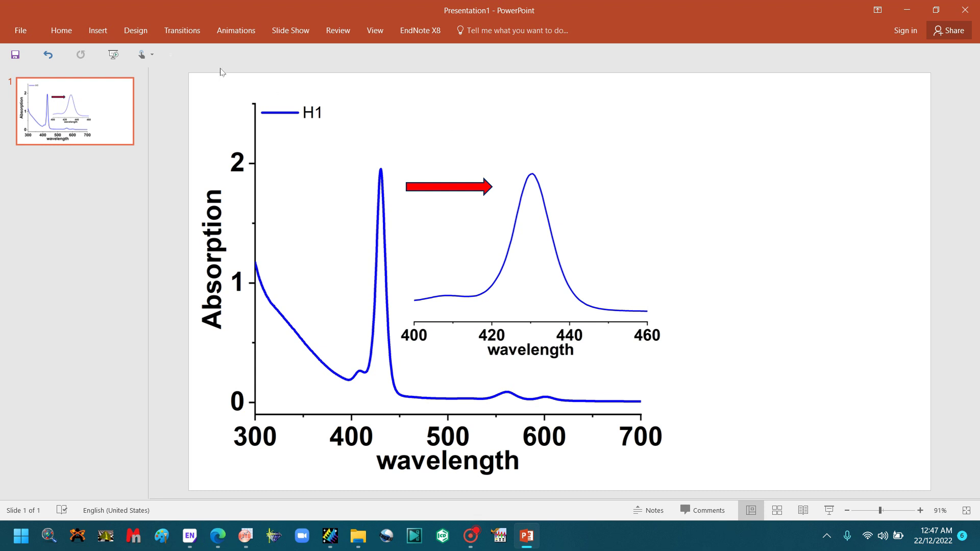
Save just the current slide as TIFF image Presentation1 in the Desktop folder 1.
{"action": "left_click", "coordinate": [27, 29]}
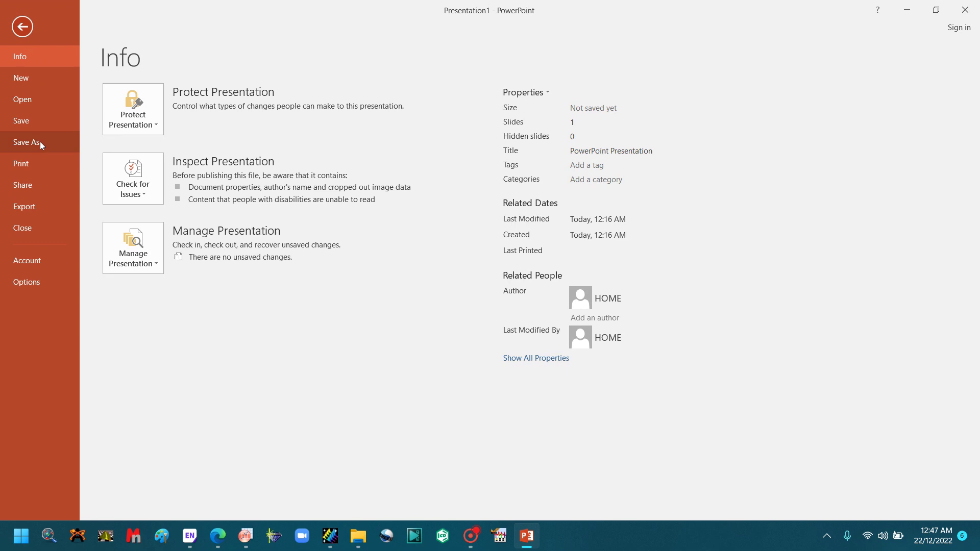
{"action": "left_click", "coordinate": [40, 142]}
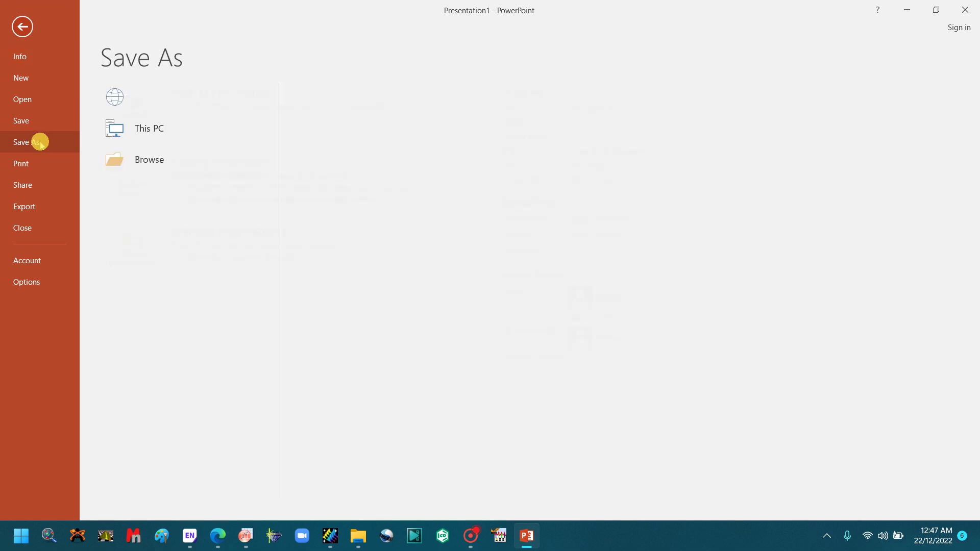
{"action": "left_click", "coordinate": [345, 203]}
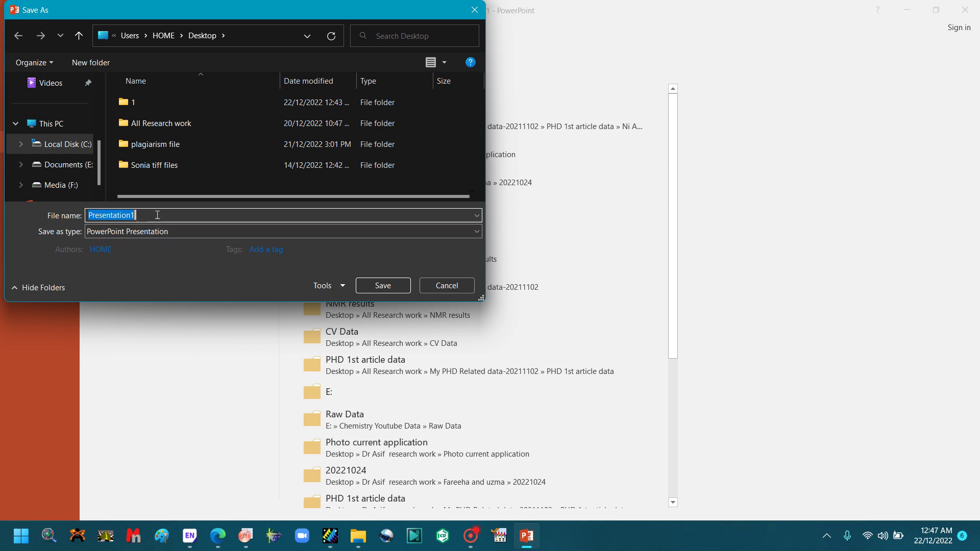
{"action": "left_click", "coordinate": [158, 215]}
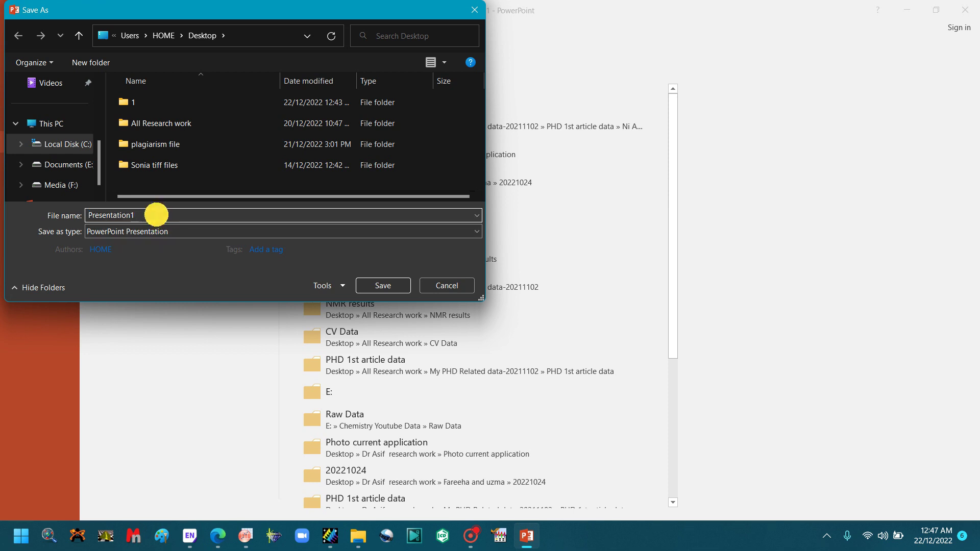
{"action": "left_click", "coordinate": [473, 232]}
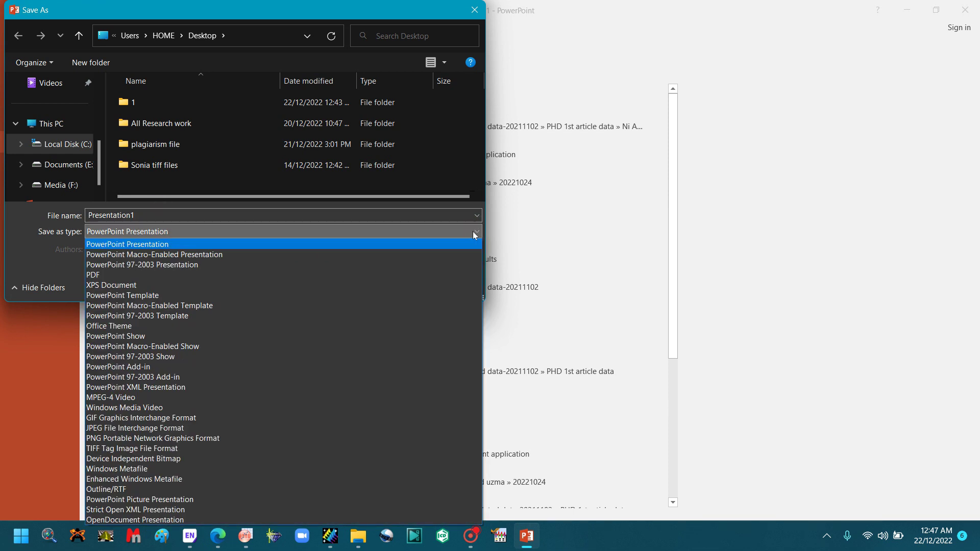
{"action": "left_click", "coordinate": [128, 449]}
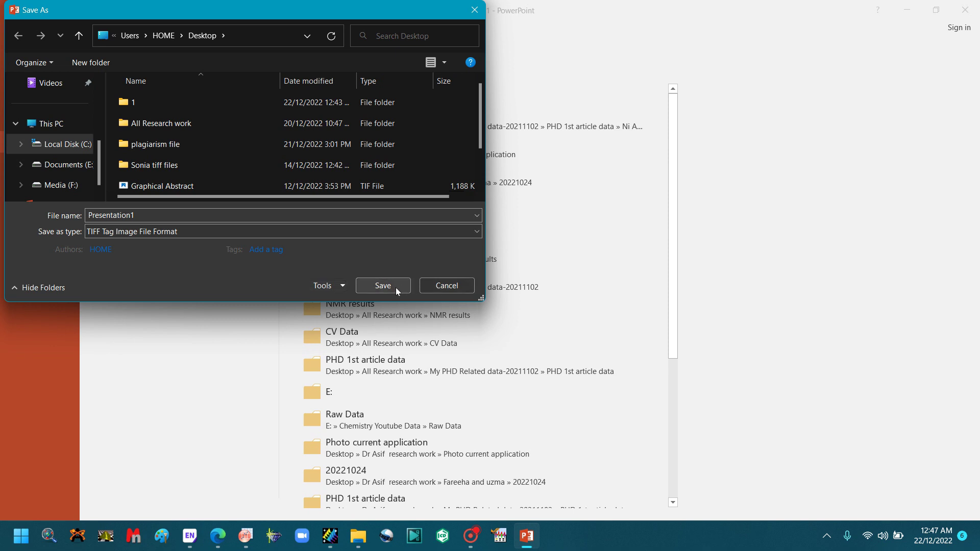
{"action": "left_click", "coordinate": [140, 104]}
{"action": "double_click", "coordinate": [140, 105]}
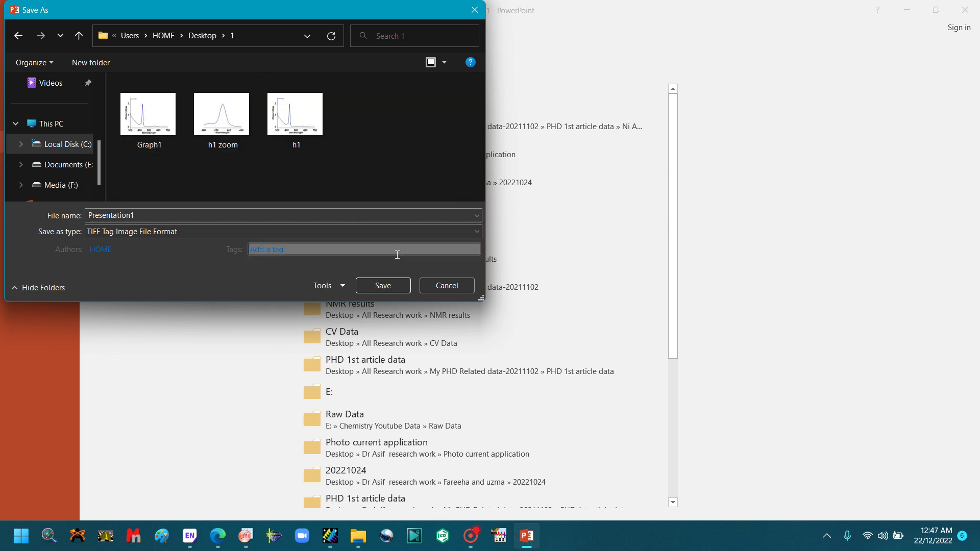
{"action": "left_click", "coordinate": [382, 286]}
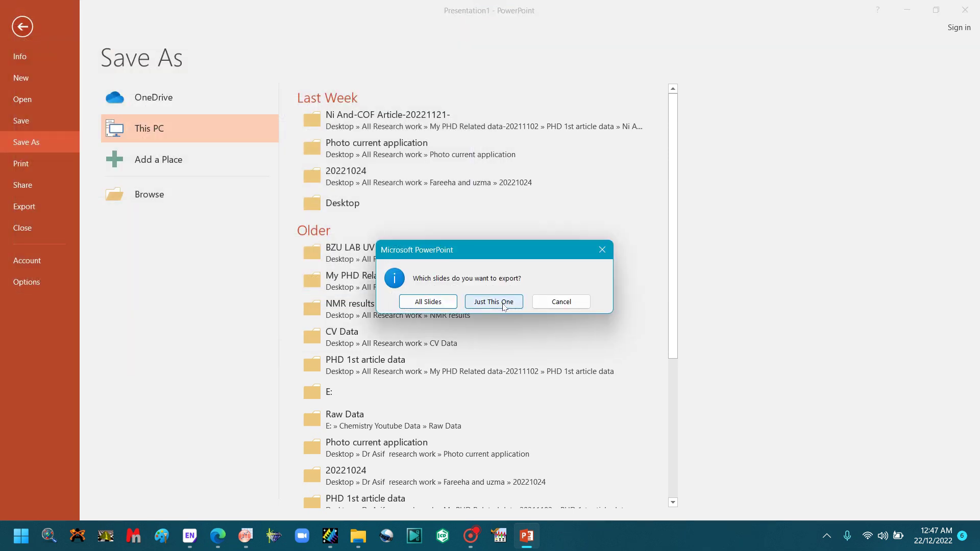
{"action": "left_click", "coordinate": [503, 303]}
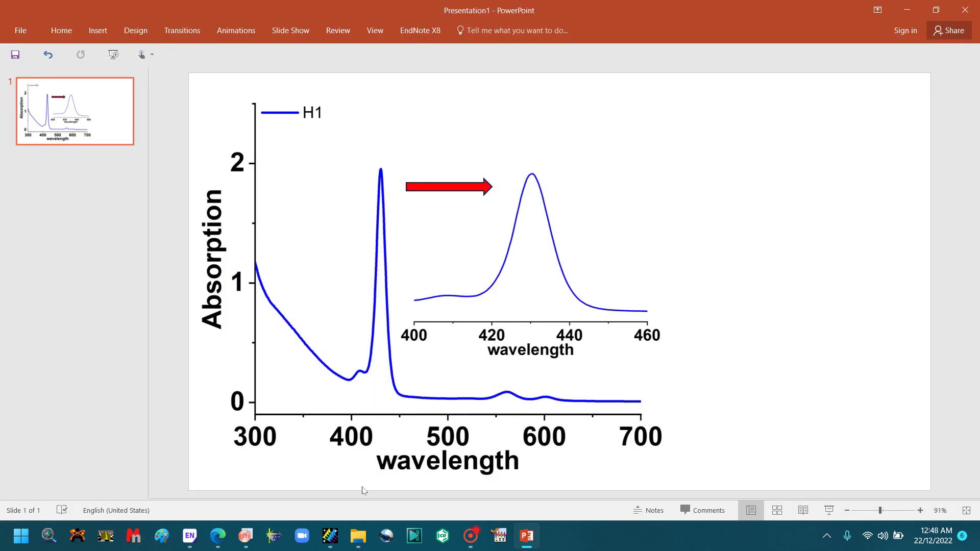
From the folder 1 window, open the exported Presentation1 TIFF in Windows Photo Viewer.
{"action": "mouse_move", "coordinate": [370, 537]}
{"action": "left_click", "coordinate": [483, 472]}
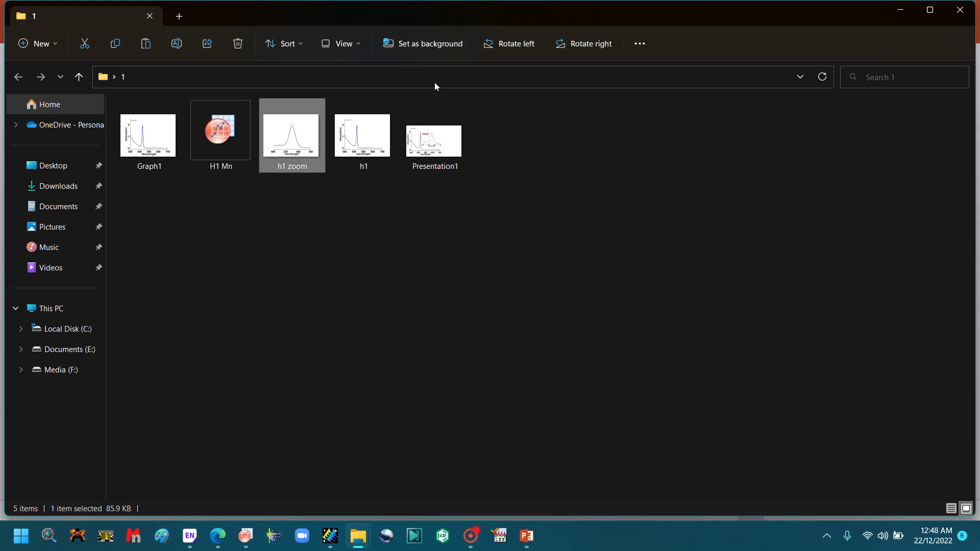
{"action": "left_click", "coordinate": [438, 145]}
{"action": "double_click", "coordinate": [437, 145]}
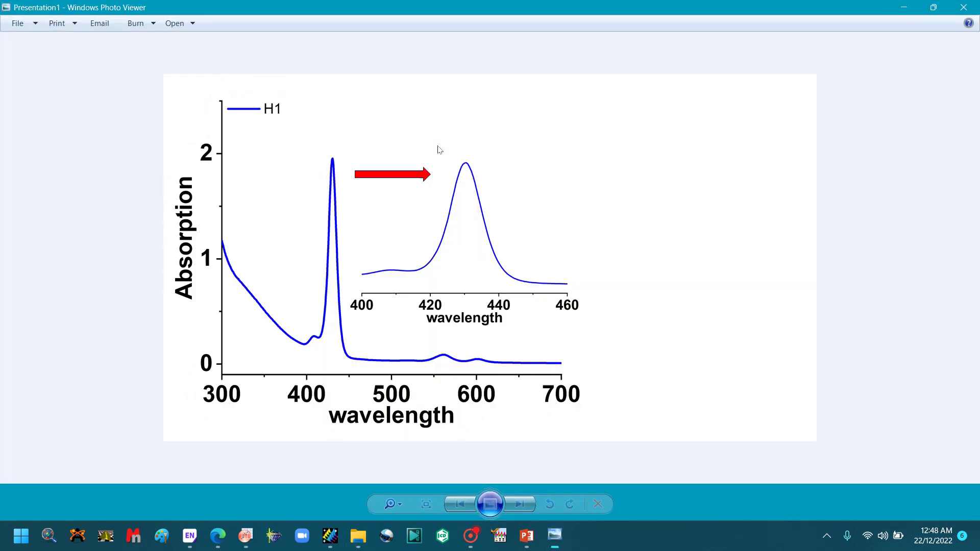